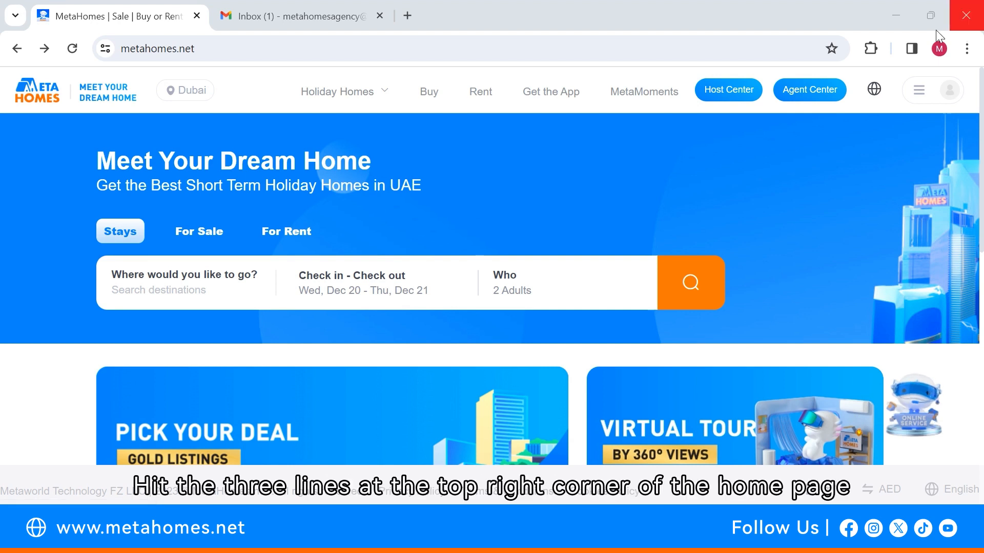
# Start sign-up from the account menu and submit the agency e-mail address to receive a verification code
pyautogui.click(929, 95)
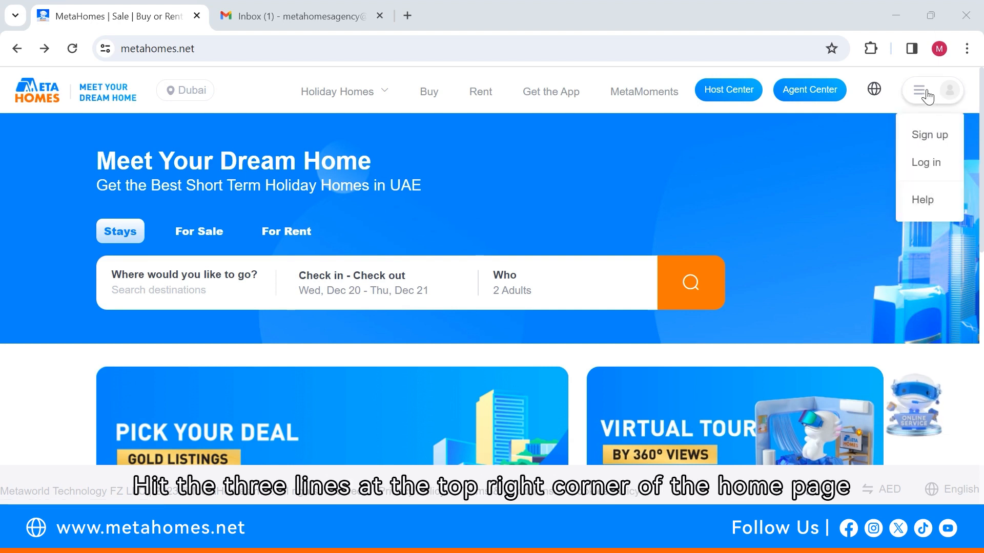
pyautogui.click(938, 135)
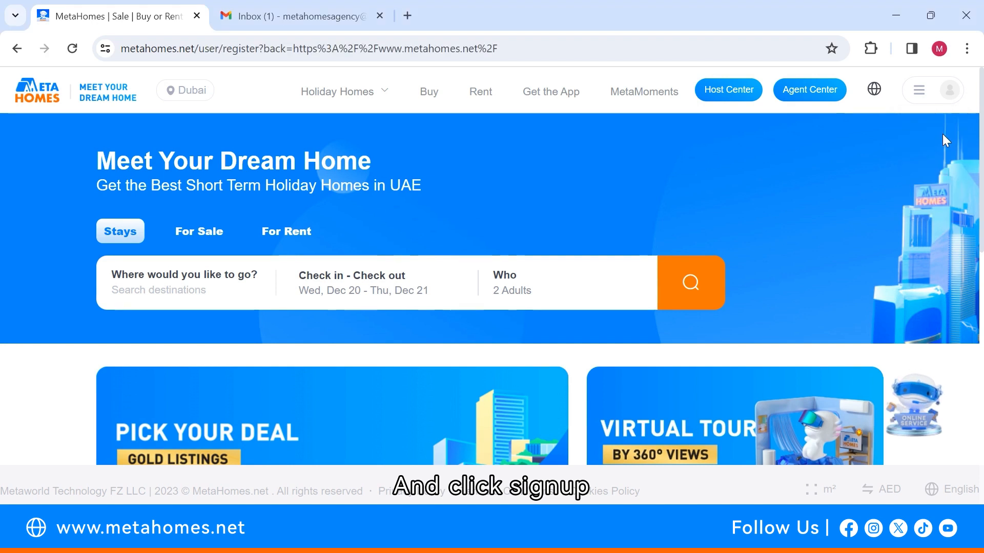
pyautogui.click(467, 219)
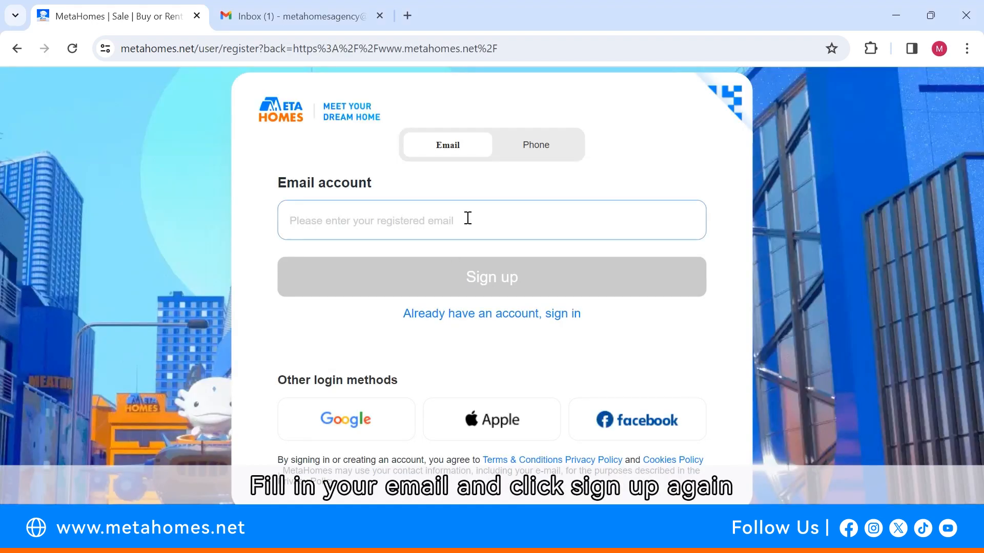
pyautogui.hotkey('ctrl', 'v')
pyautogui.click(462, 276)
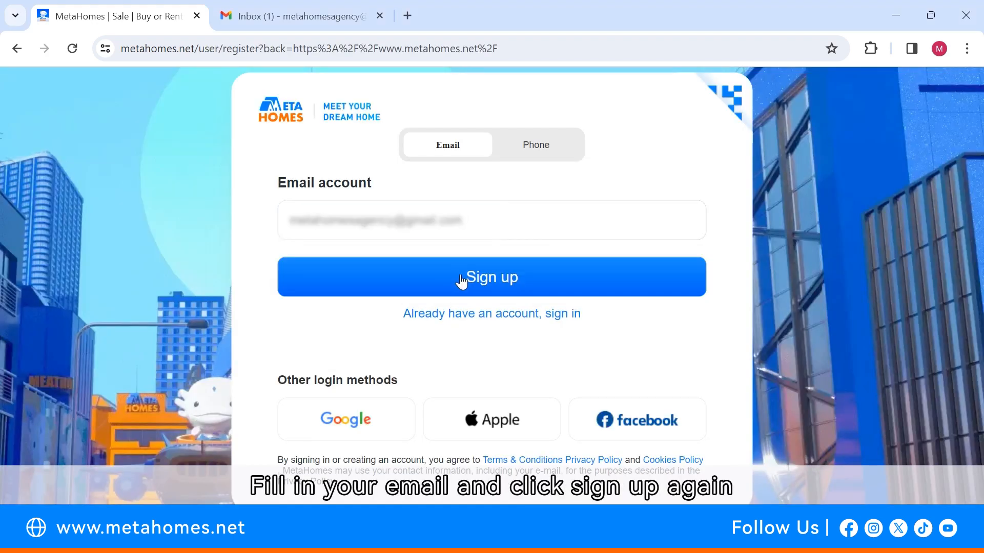
pyautogui.click(479, 279)
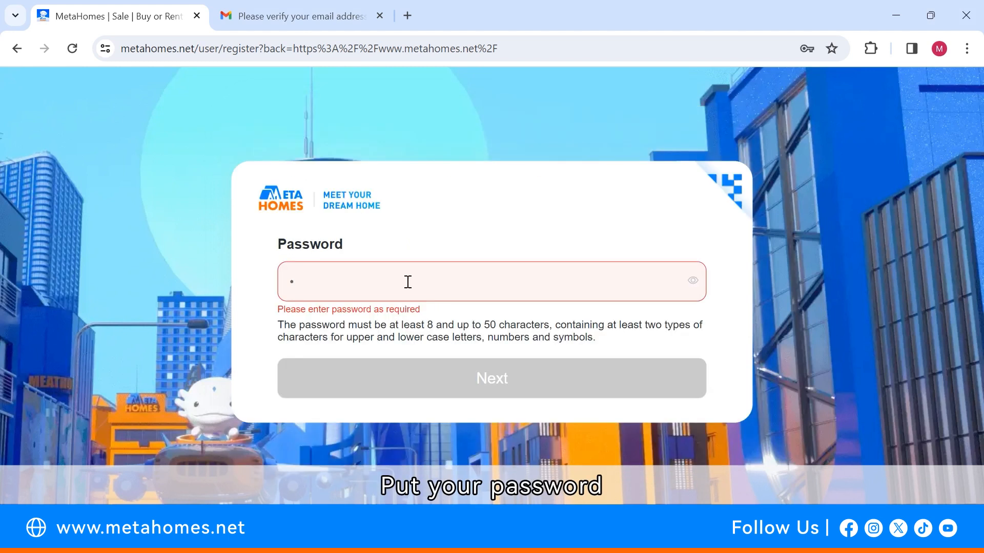
# Set the account password, then enter first name 'metahomes' and last name 'Agency' to finish registering
pyautogui.write('••')
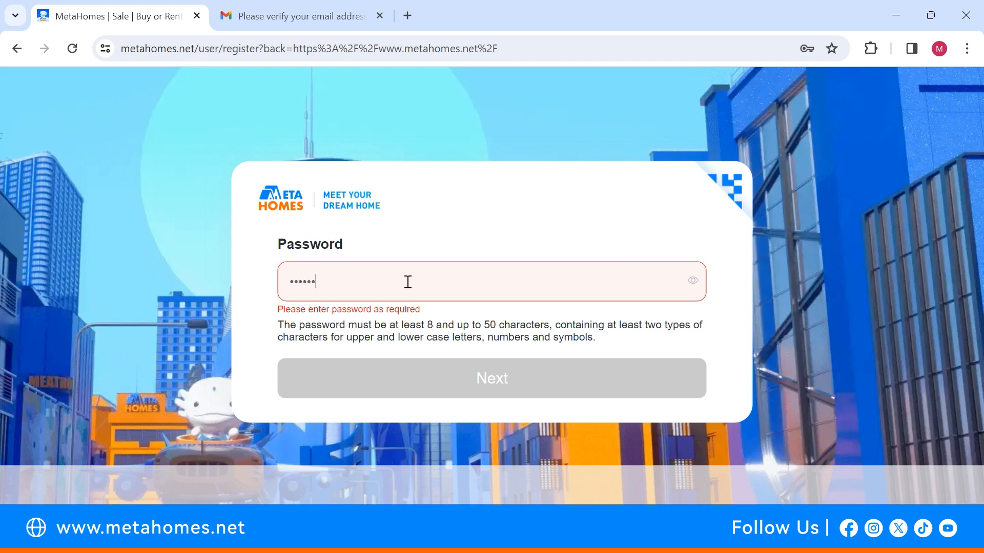
pyautogui.write('••••••')
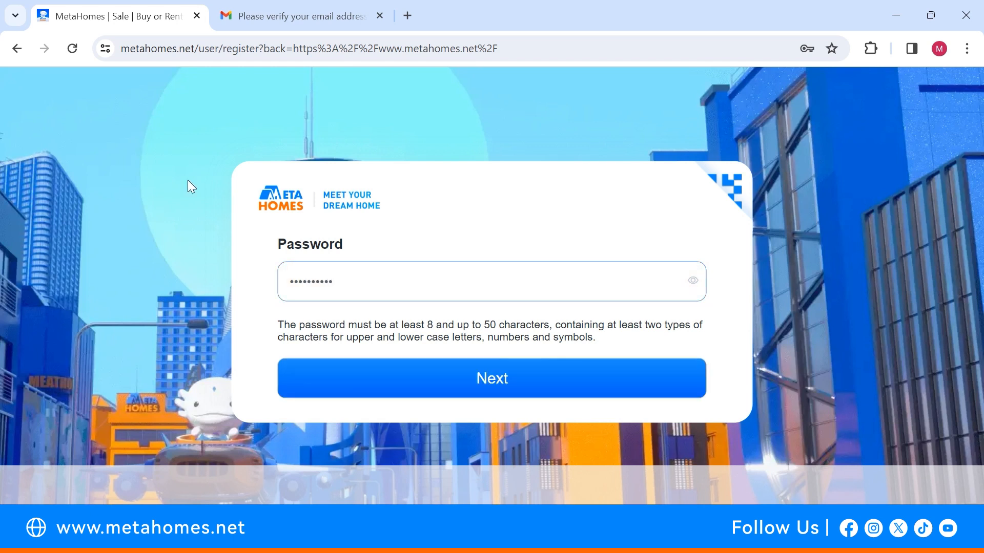
pyautogui.click(519, 380)
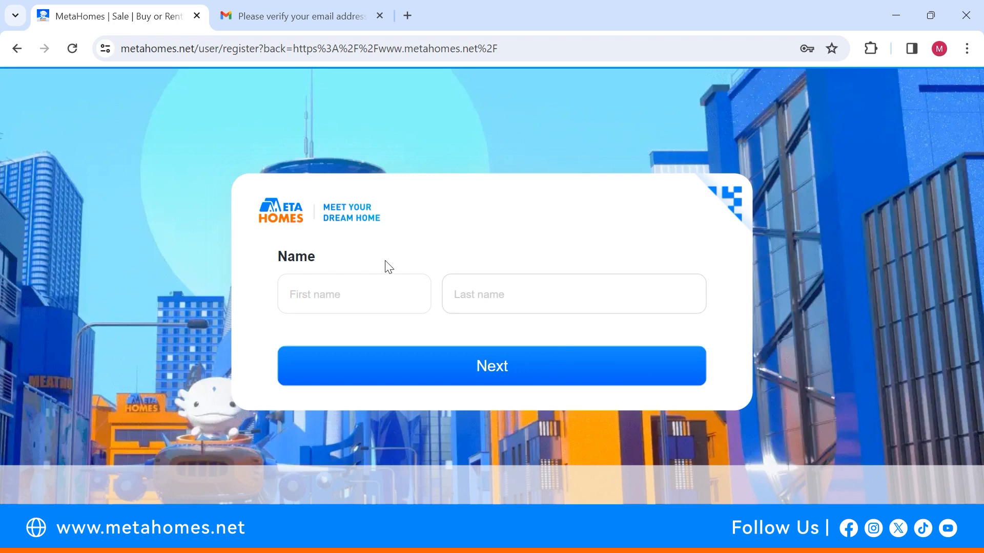
pyautogui.click(367, 302)
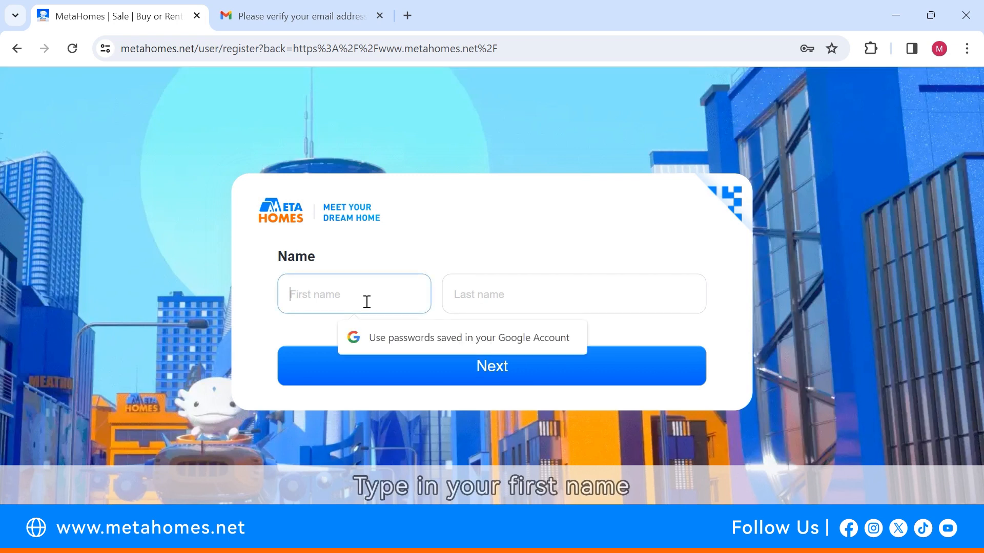
pyautogui.write('metahomes')
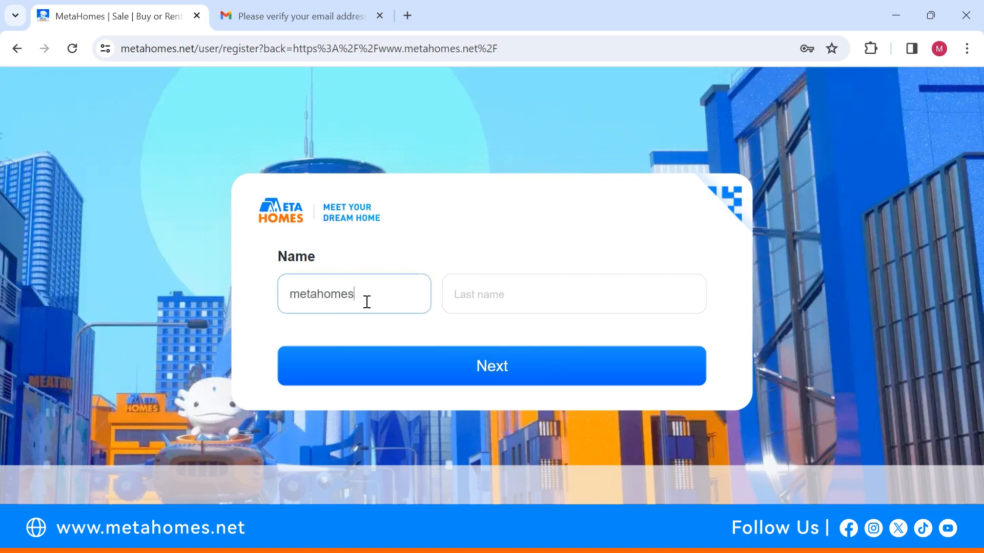
pyautogui.click(507, 300)
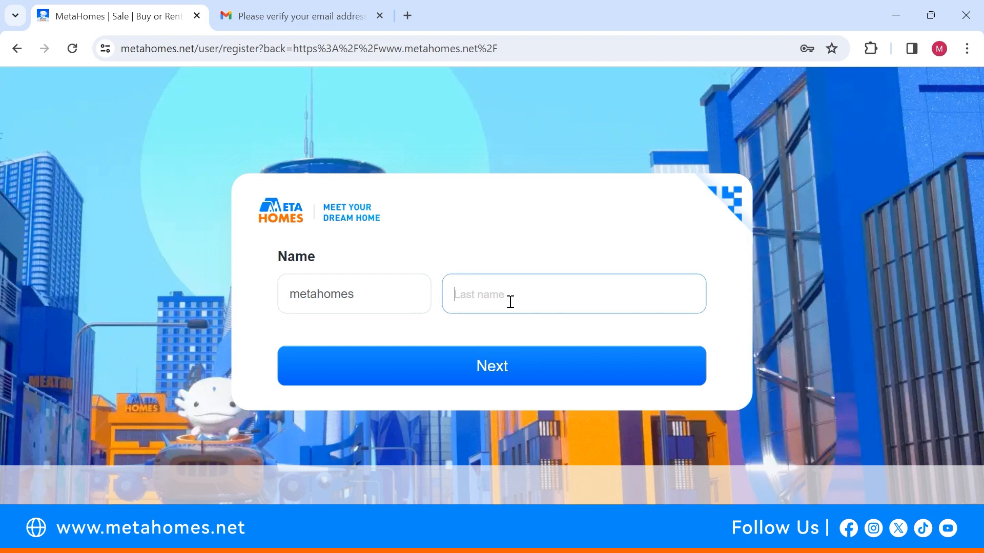
pyautogui.write('Ag')
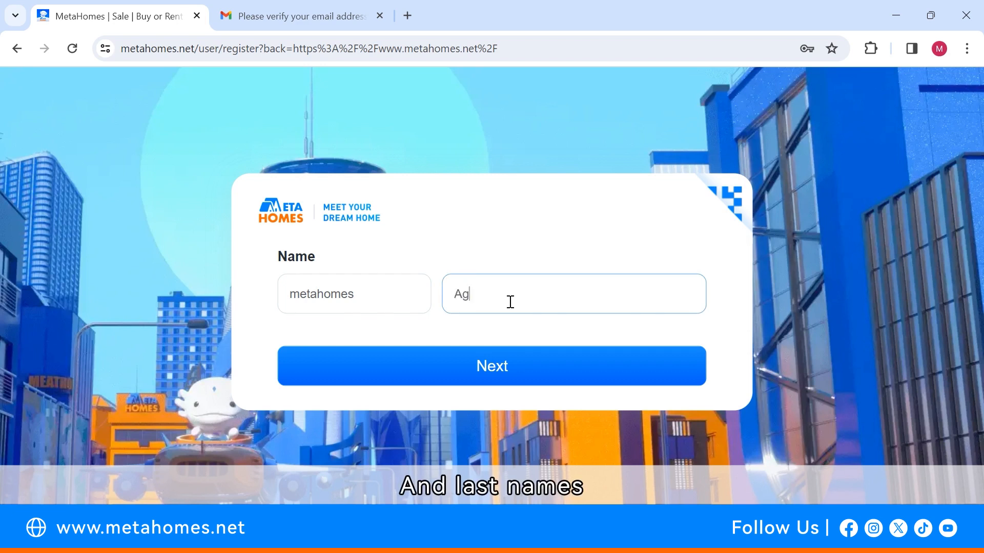
pyautogui.write('ency')
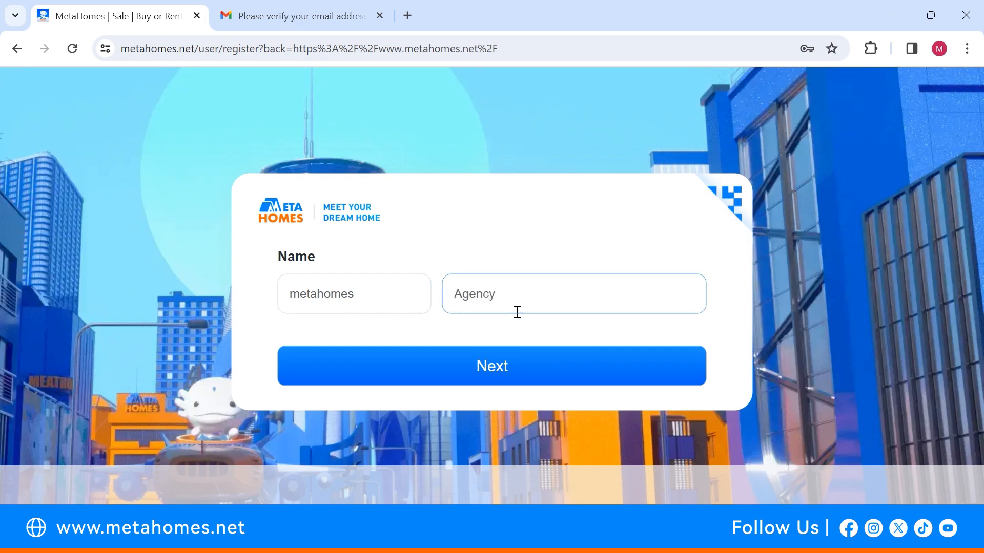
pyautogui.click(538, 366)
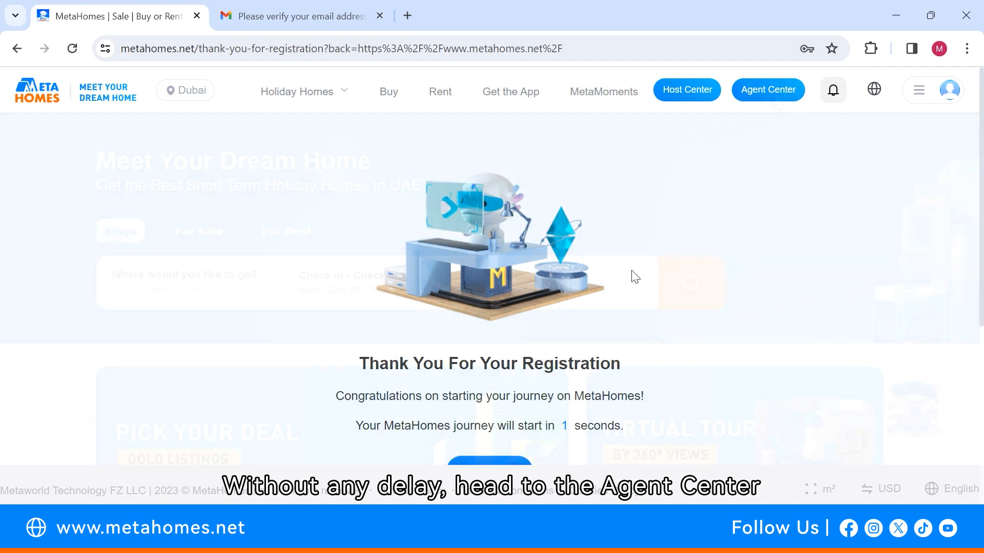
# From Agent Center, begin the application as a Real Estate company named 'Platinum Capital'
pyautogui.click(776, 93)
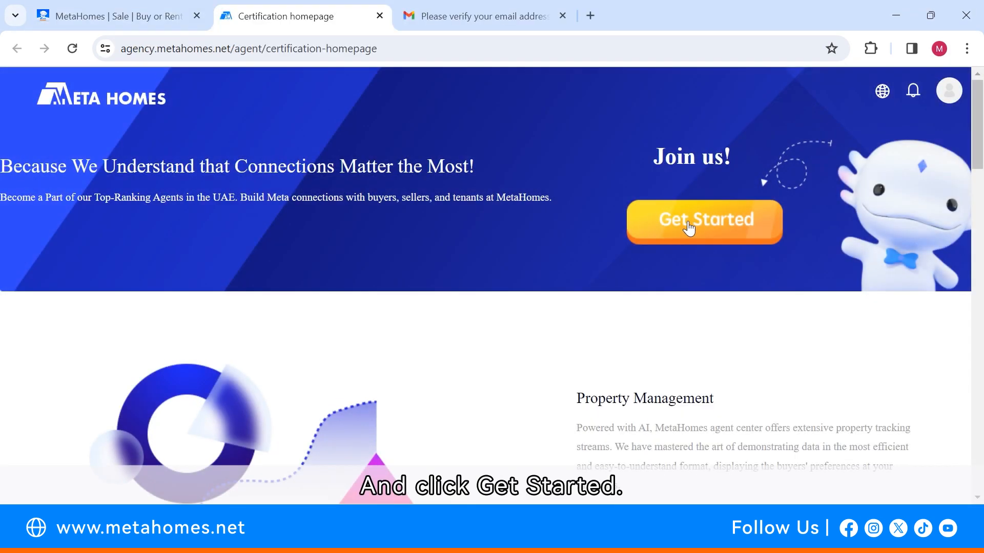
pyautogui.click(688, 228)
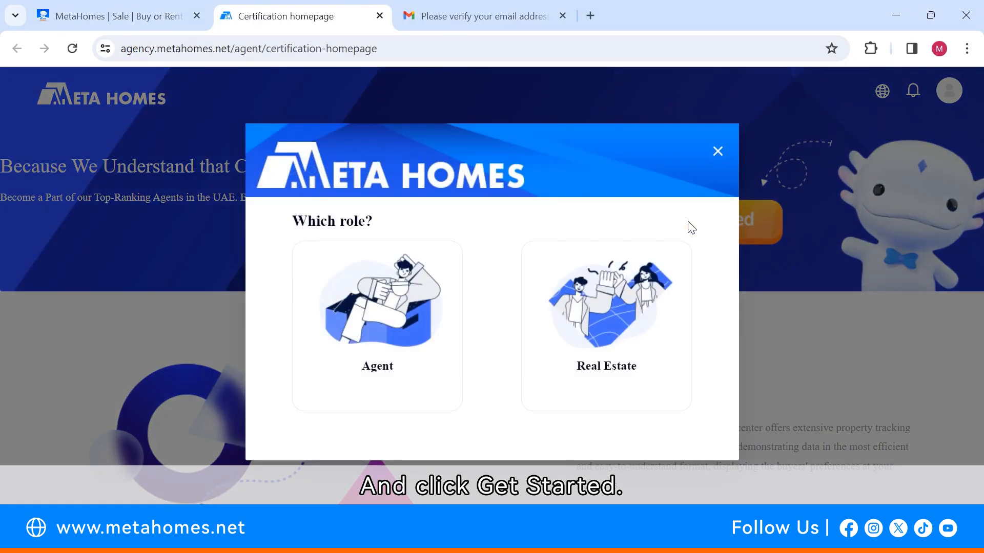
pyautogui.click(613, 321)
pyautogui.click(403, 192)
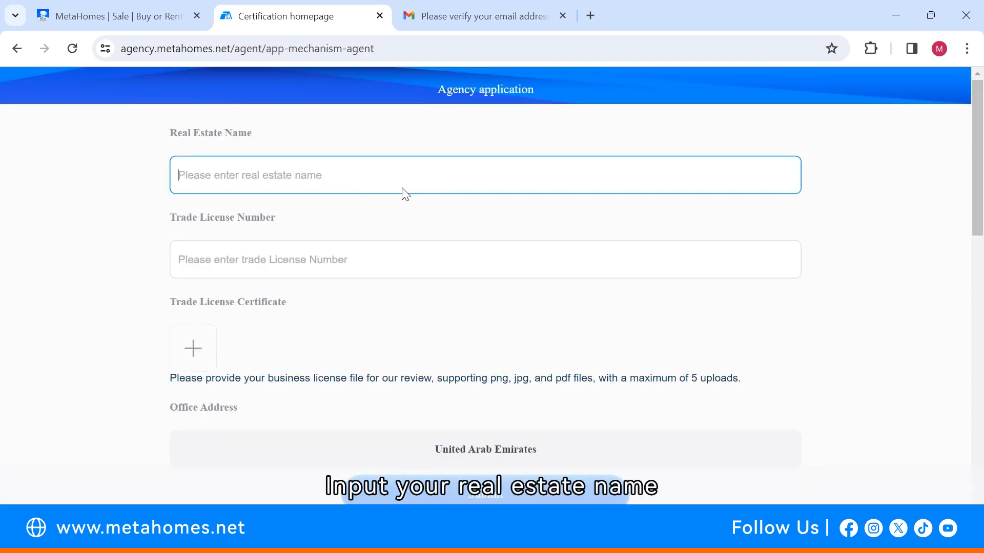
pyautogui.write('Platin')
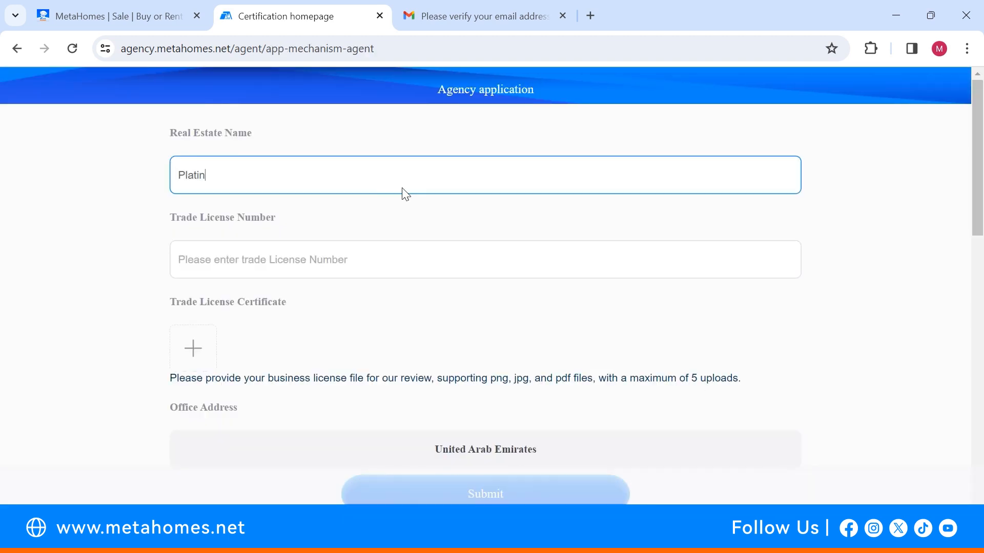
pyautogui.write('ui')
pyautogui.write('m')
pyautogui.write(' Capital')
# Enter the agency's trade licence number and upload the trade licence certificate image
pyautogui.click(268, 261)
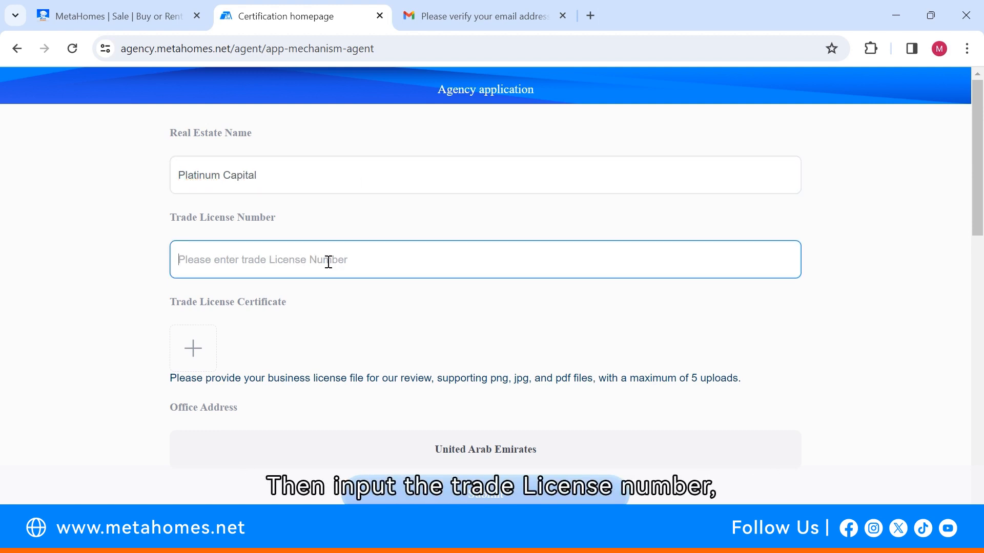
pyautogui.write('3421')
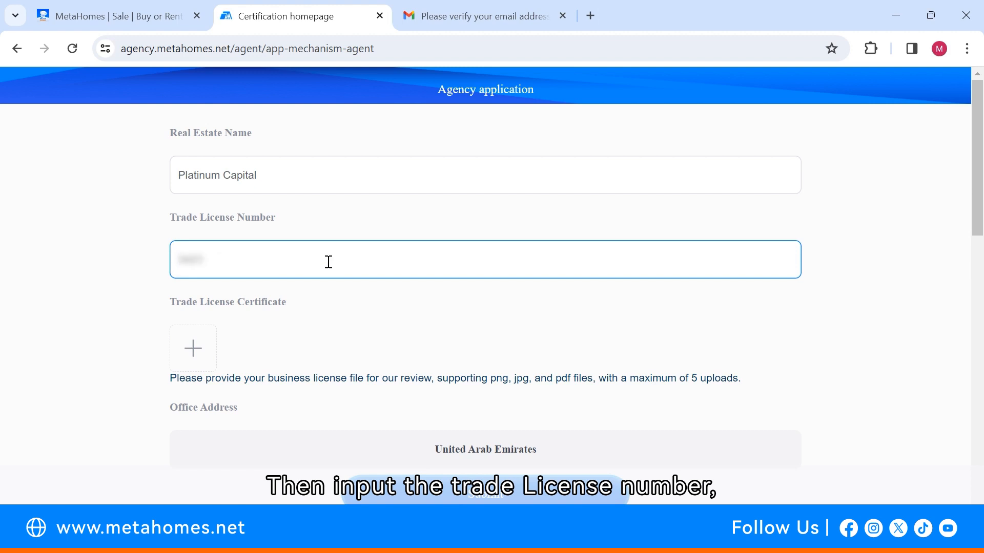
pyautogui.write('685')
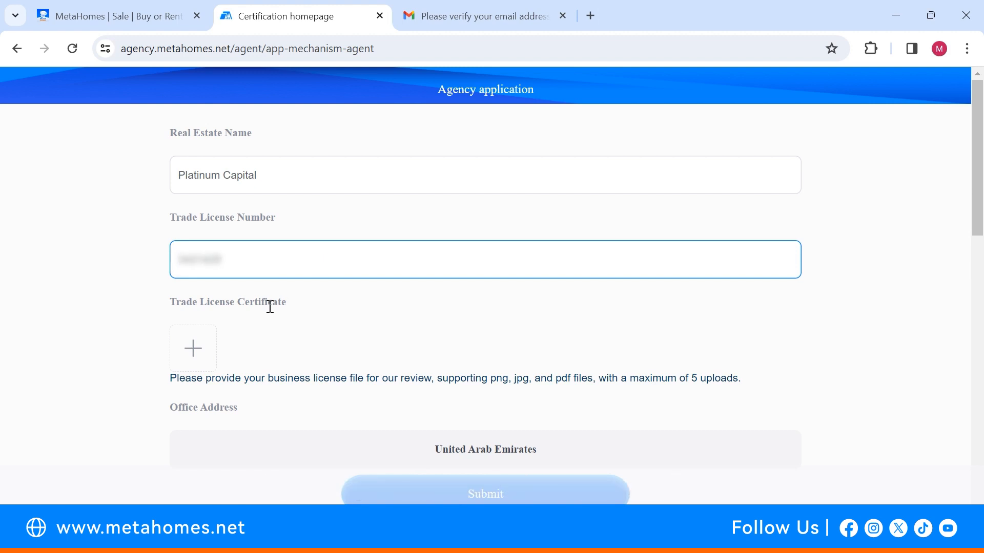
pyautogui.scroll(-1, 270, 307)
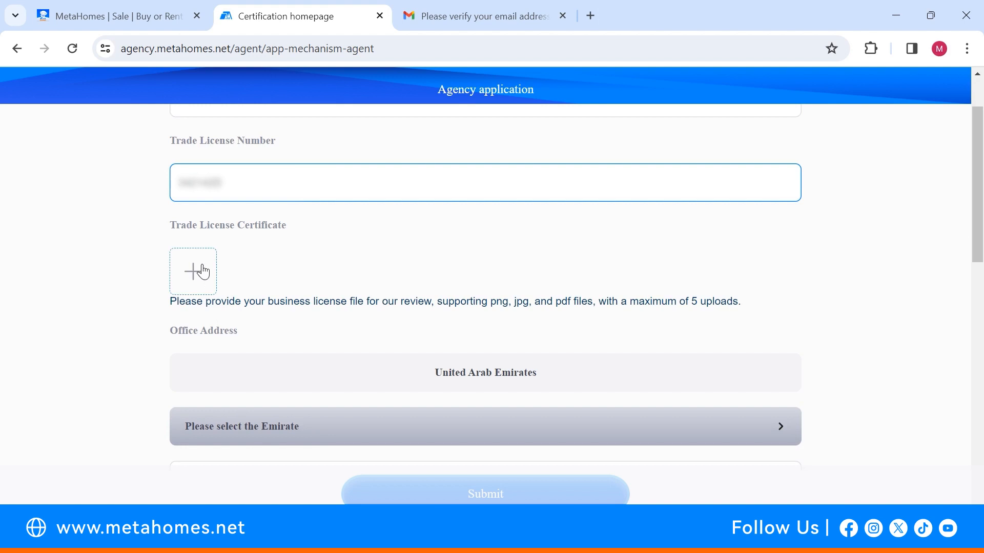
pyautogui.click(198, 272)
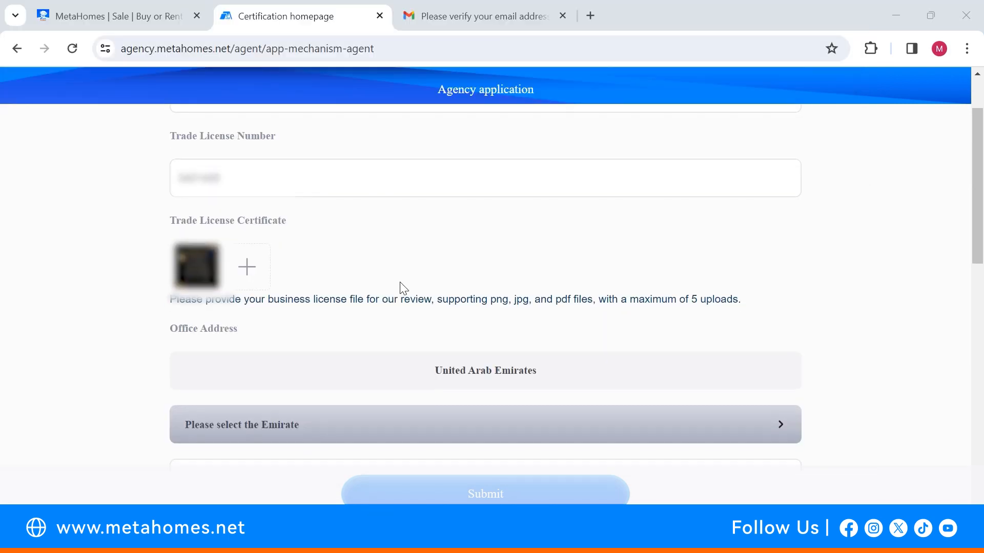
pyautogui.scroll(-2, 400, 281)
pyautogui.scroll(2, 400, 282)
pyautogui.scroll(-3, 469, 357)
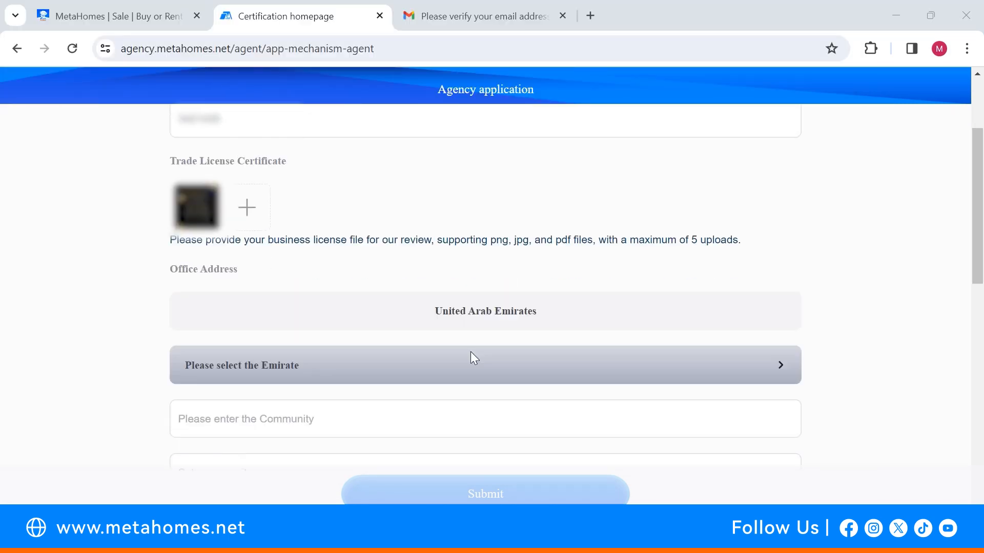
# Choose Dubai as the office emirate
pyautogui.click(468, 276)
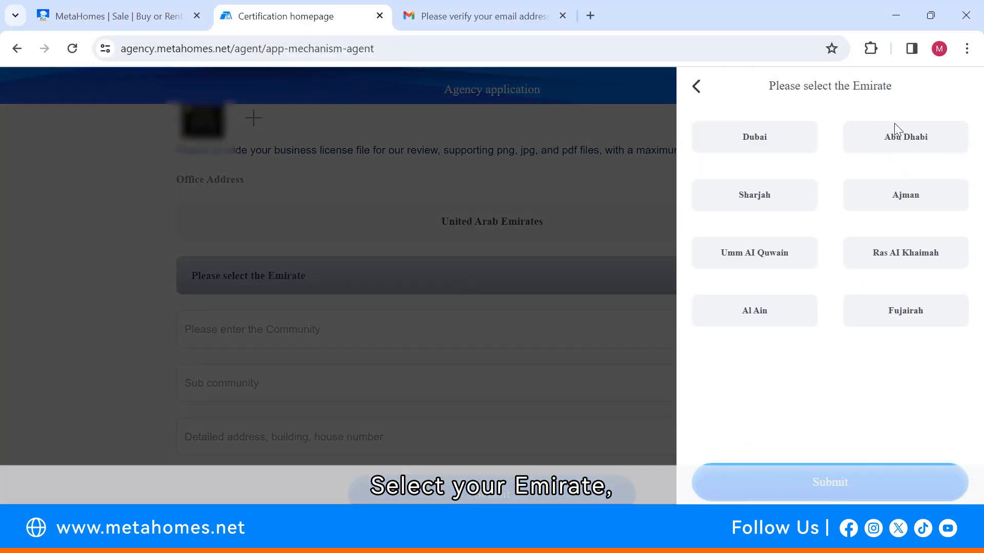
pyautogui.click(763, 138)
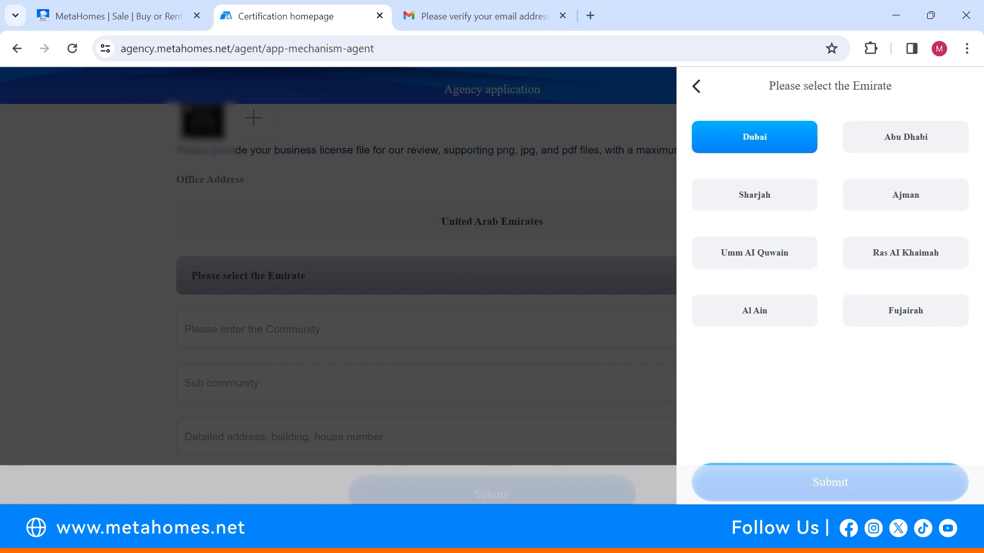
pyautogui.click(850, 480)
pyautogui.scroll(-1, 253, 306)
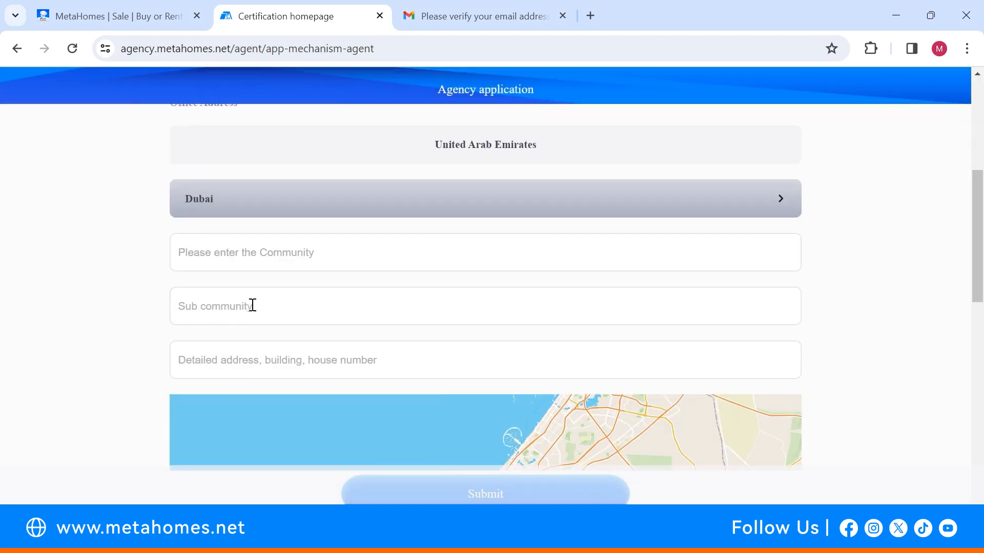
pyautogui.click(301, 254)
pyautogui.write('JVC')
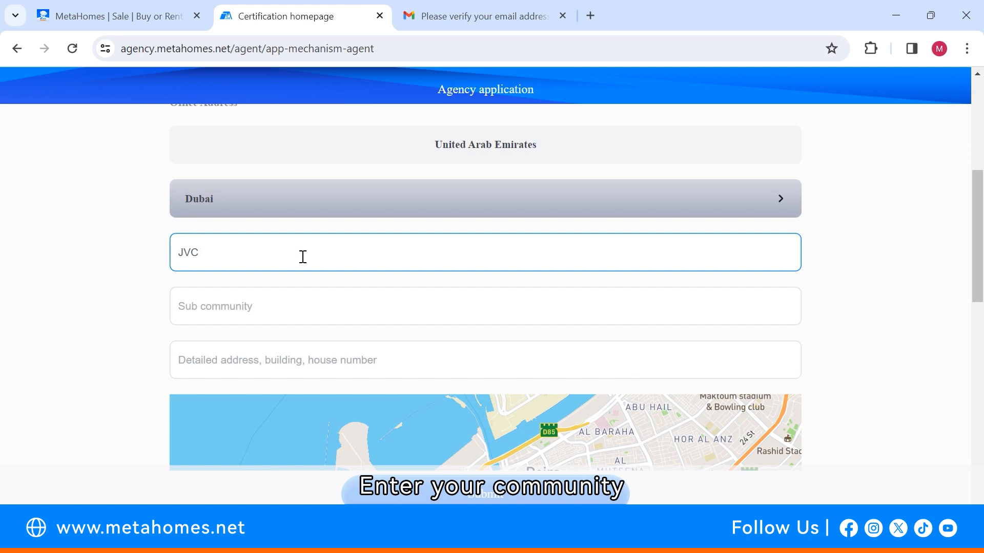
pyautogui.click(239, 305)
pyautogui.write('R')
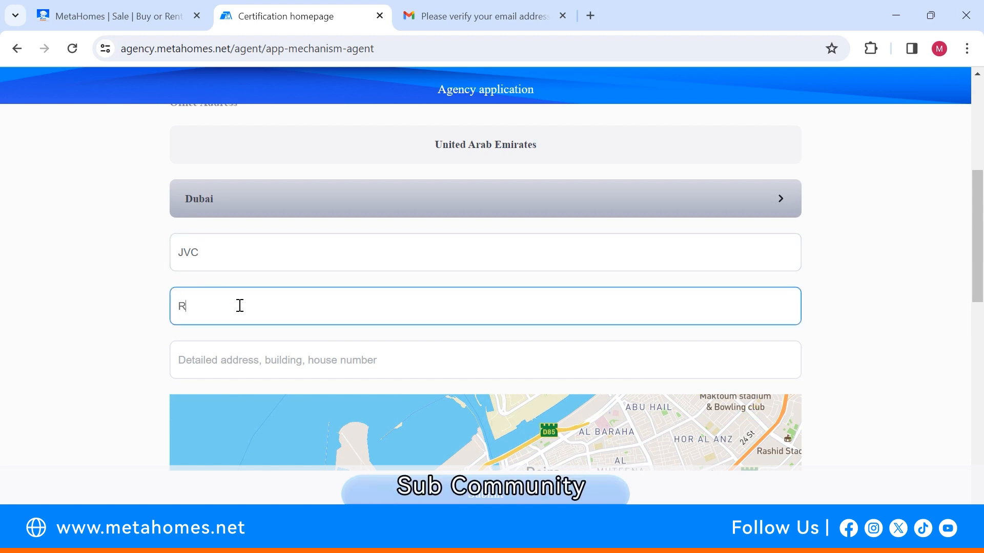
pyautogui.write('iviera')
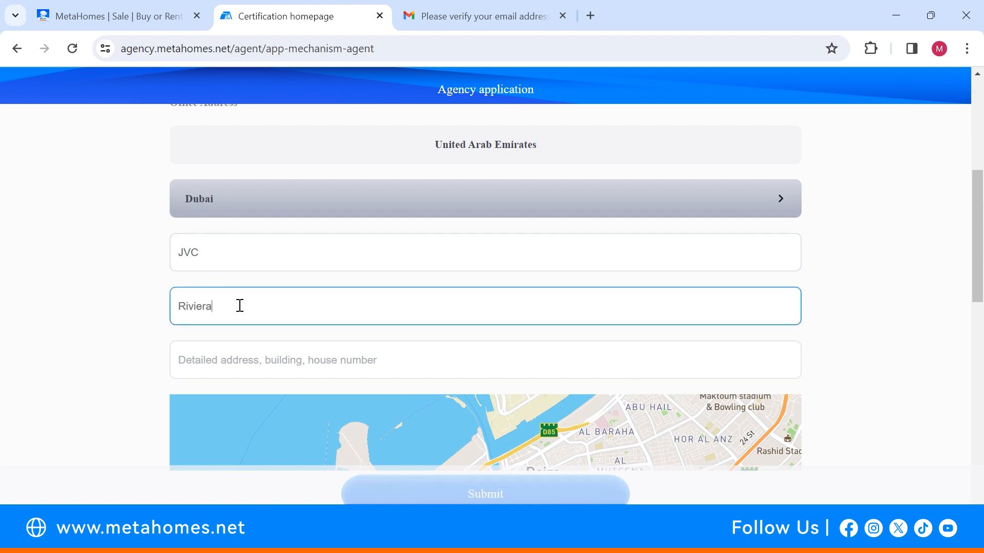
pyautogui.click(259, 360)
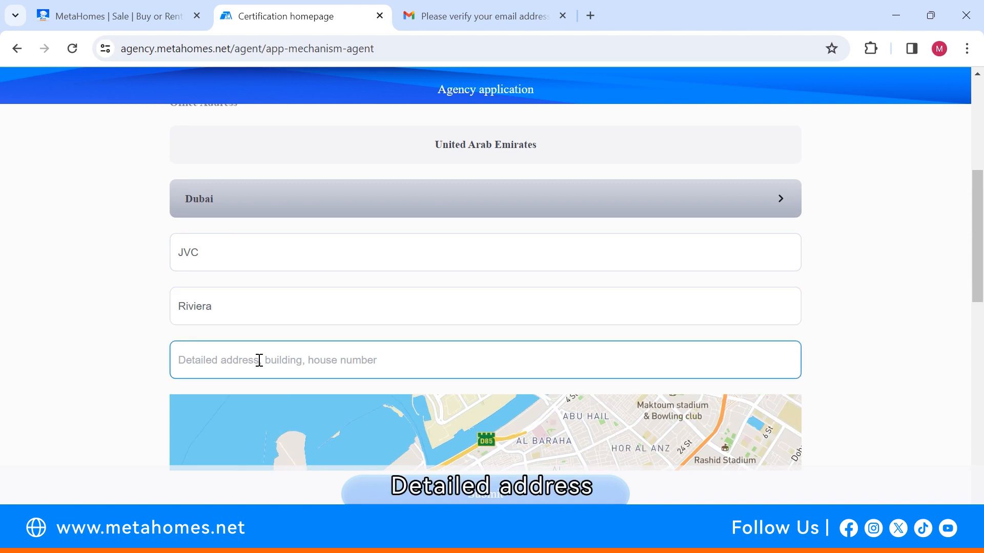
pyautogui.write('%^')
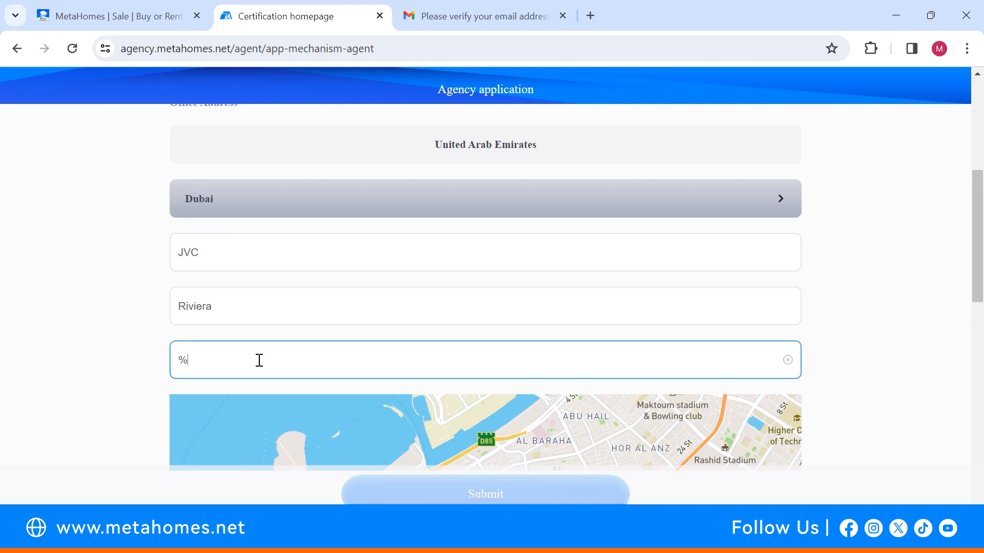
pyautogui.press('BackSpace')
pyautogui.write('567')
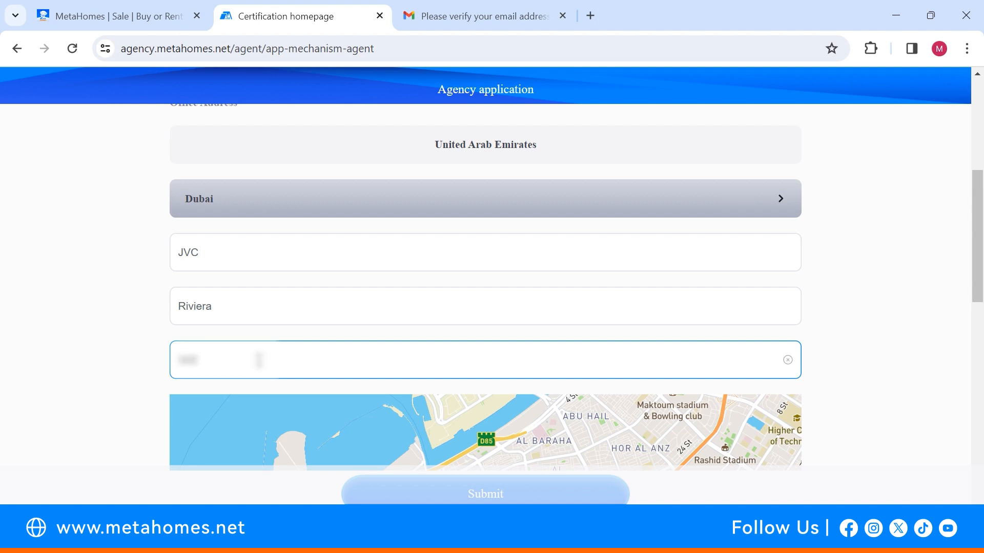
pyautogui.scroll(-10, 278, 358)
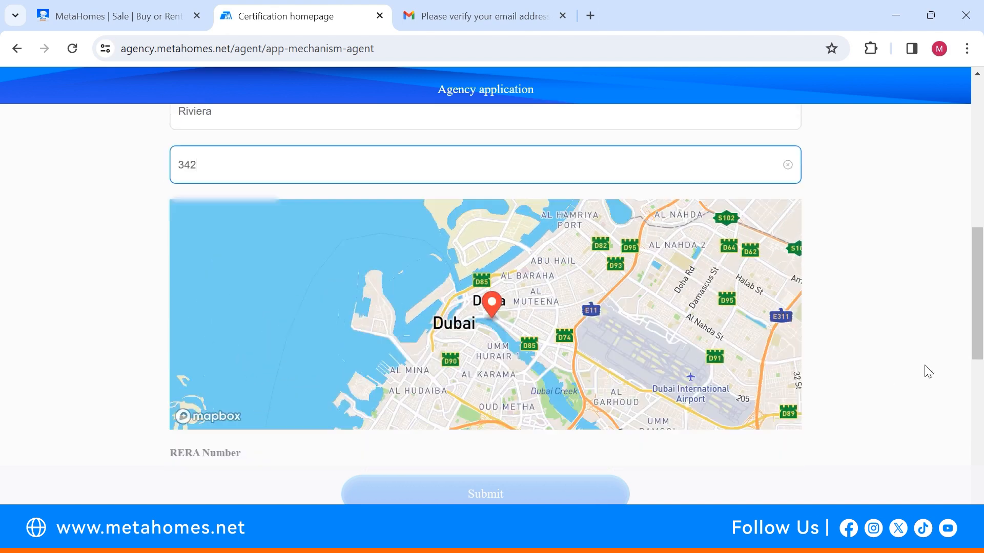
pyautogui.scroll(5, 892, 373)
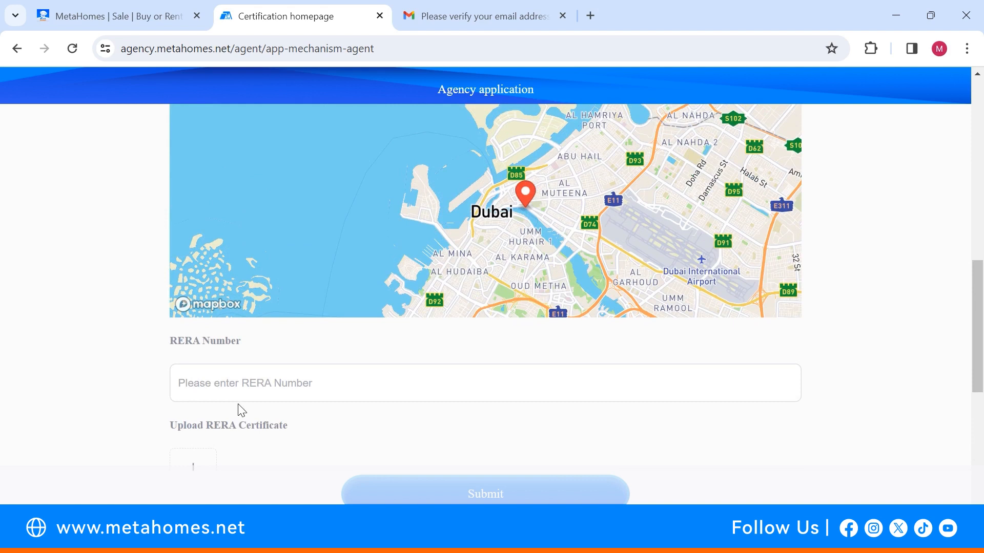
# Enter the agency's RERA number and upload its RERA certificate file
pyautogui.click(277, 384)
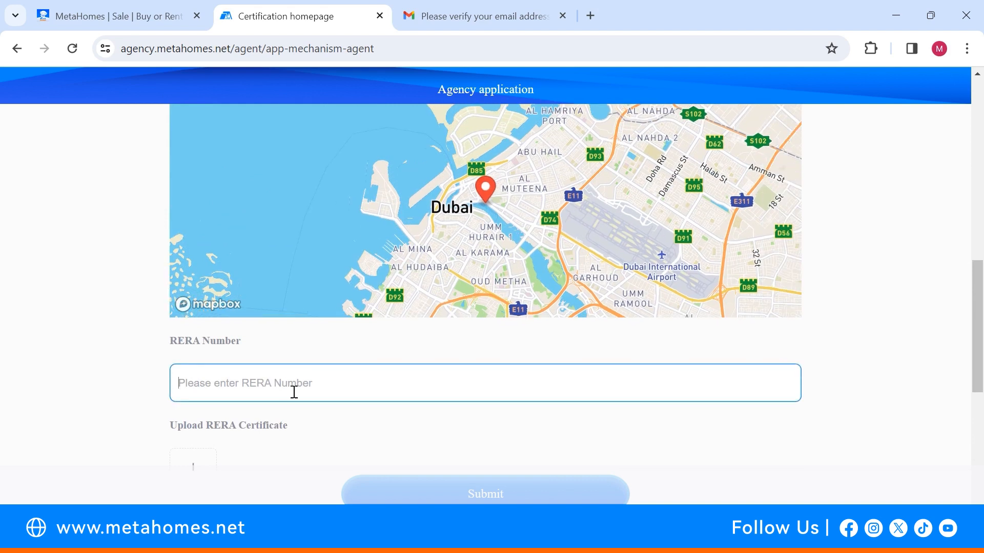
pyautogui.write('3489223')
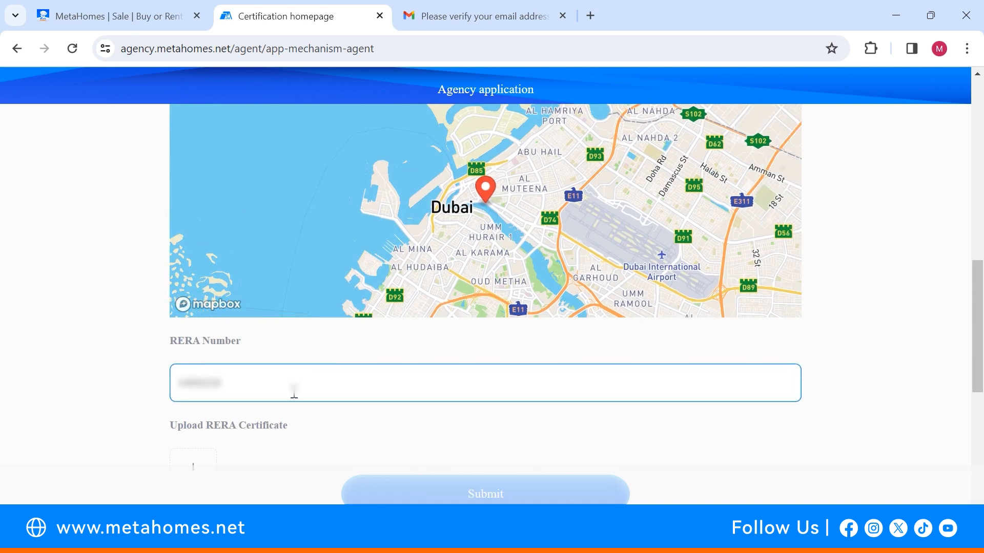
pyautogui.scroll(-3, 294, 394)
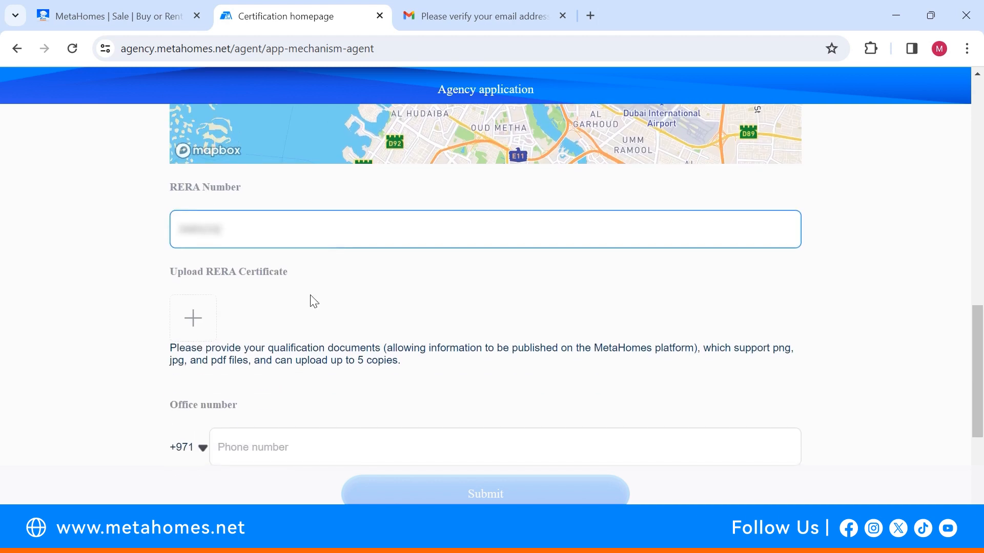
pyautogui.click(200, 321)
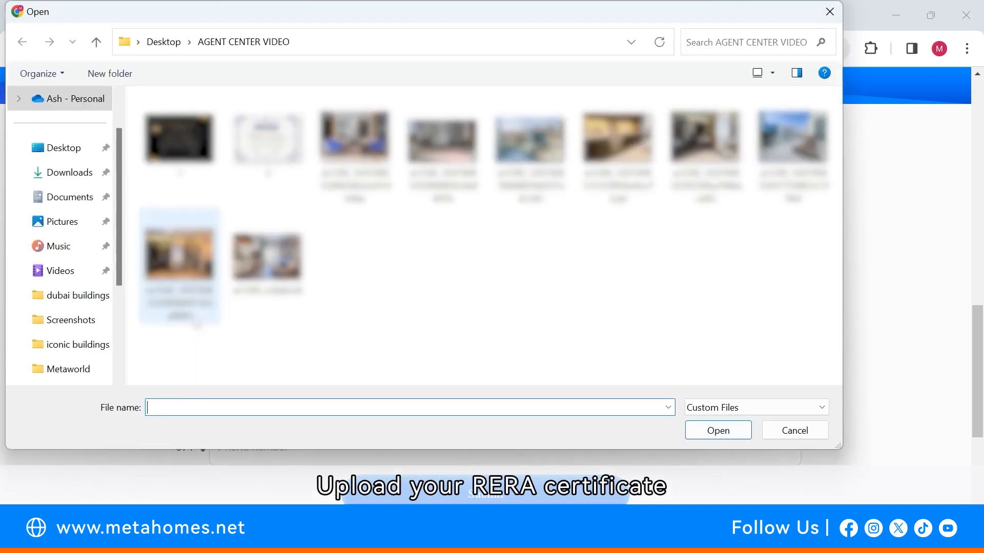
pyautogui.doubleClick(196, 321)
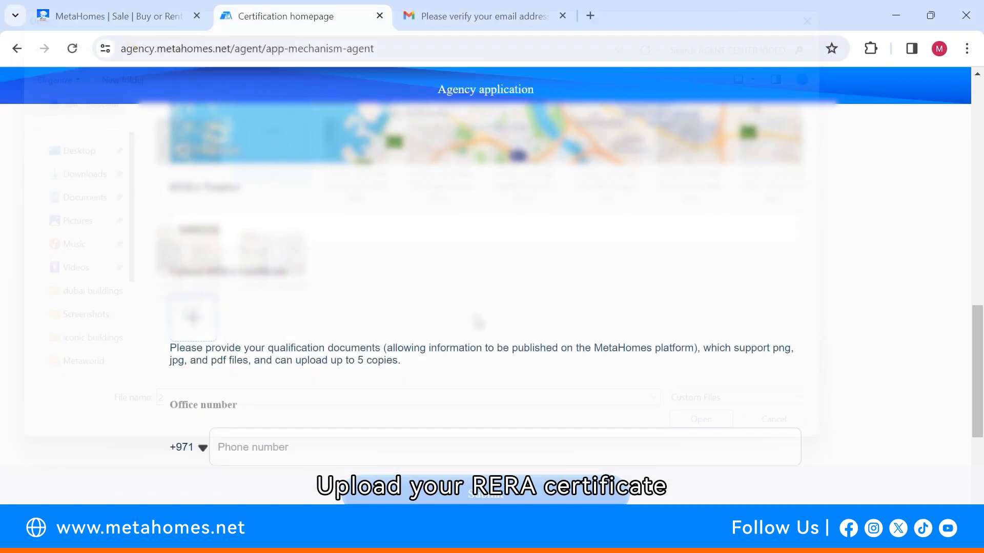
pyautogui.scroll(-3, 236, 287)
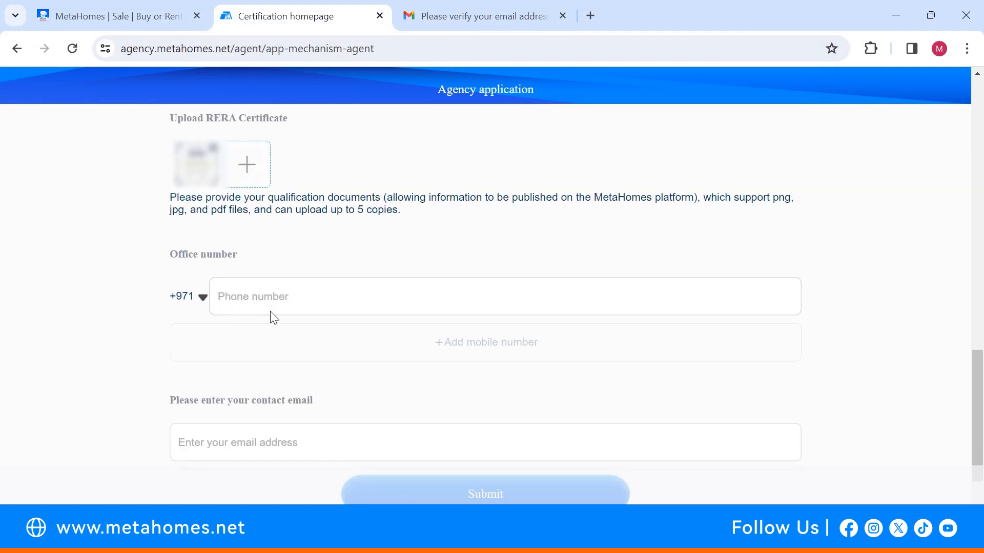
# Fill in the office phone number and the contact e-mail address
pyautogui.click(286, 301)
pyautogui.write('5555')
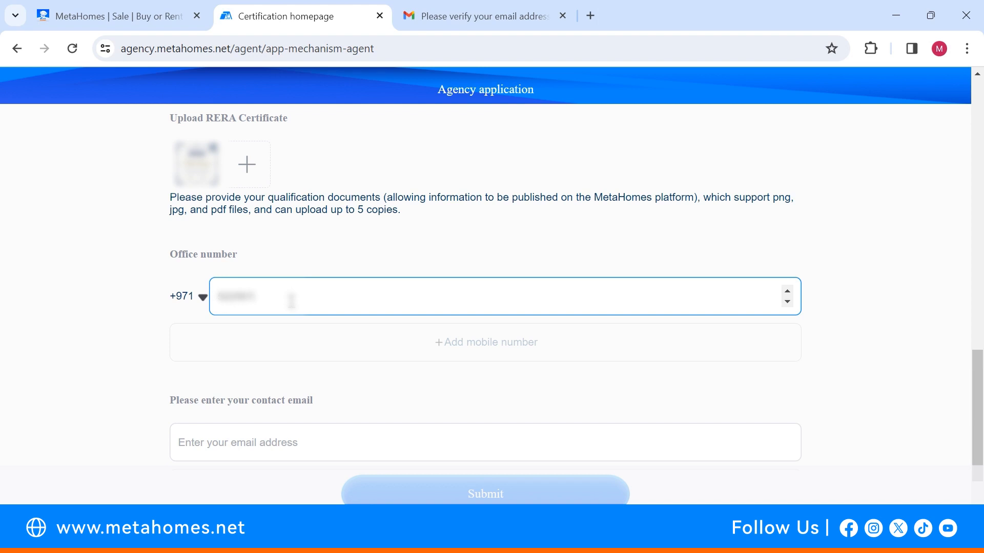
pyautogui.write('5')
pyautogui.scroll(-1, 291, 301)
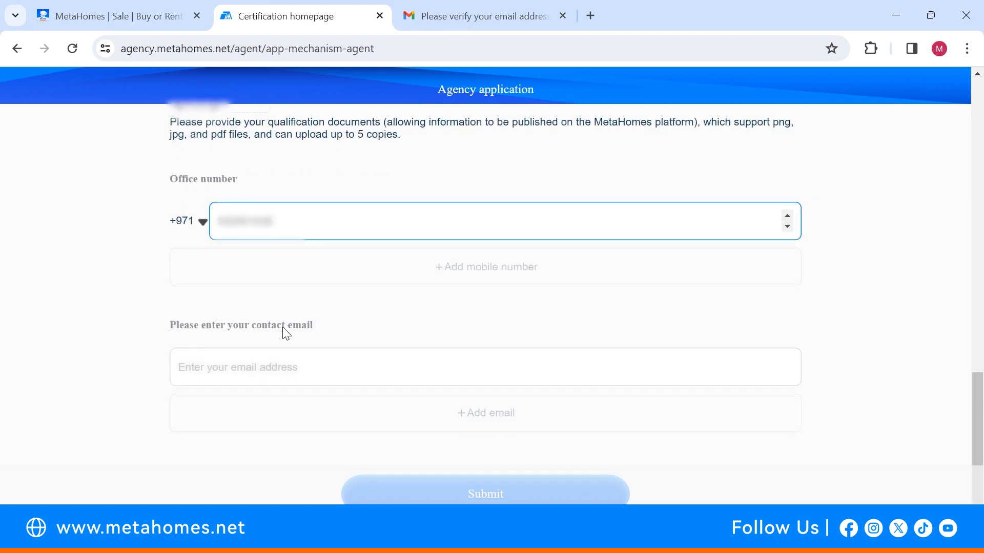
pyautogui.click(306, 365)
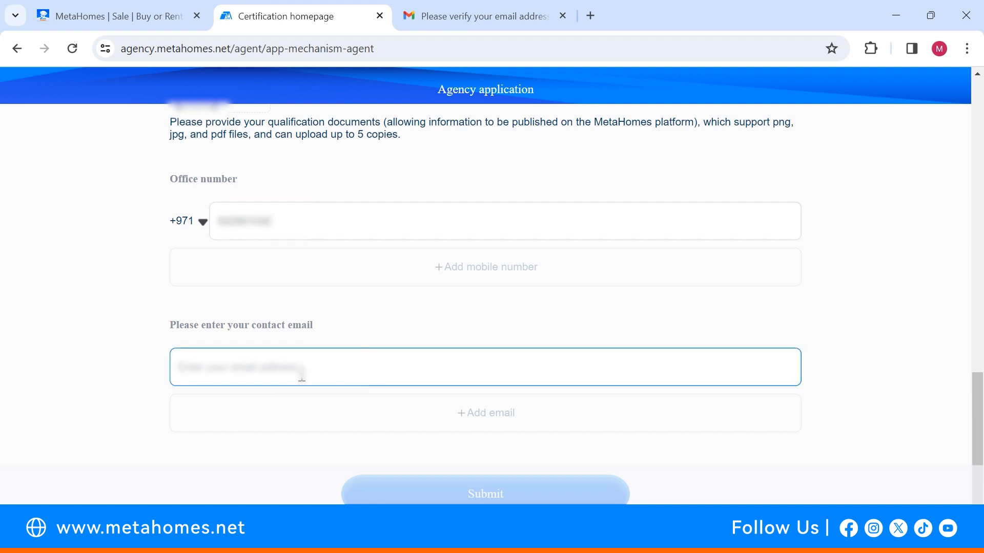
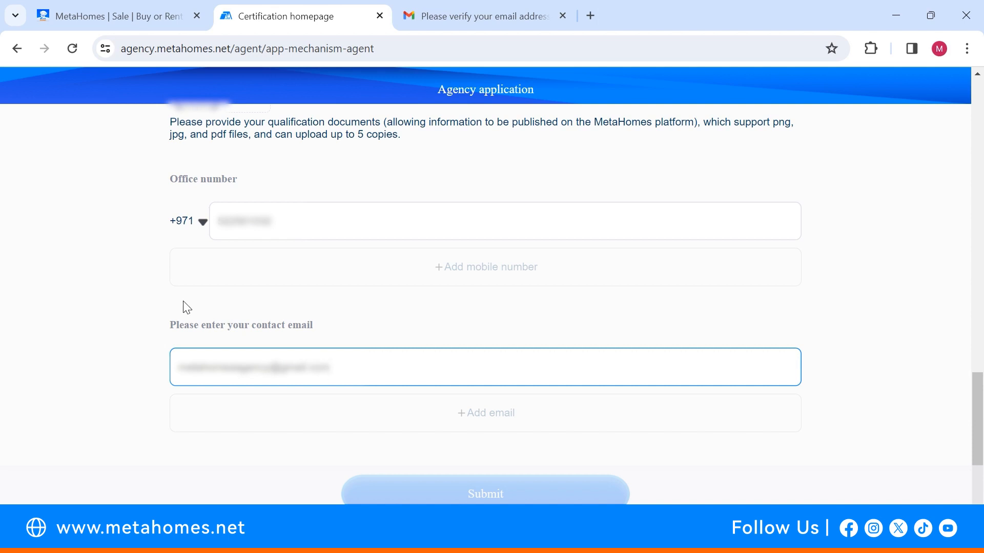
pyautogui.click(496, 494)
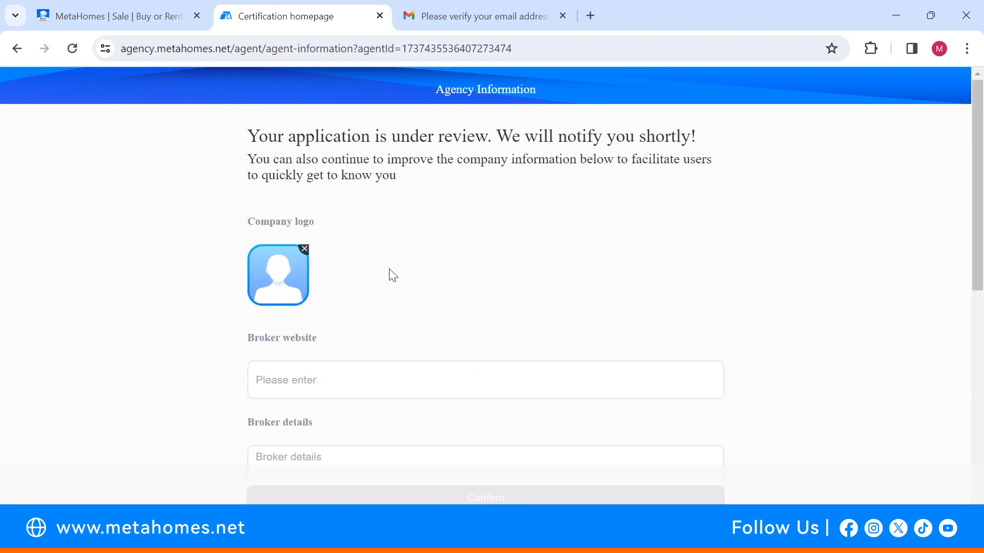
pyautogui.scroll(-2, 385, 273)
pyautogui.scroll(2, 332, 273)
pyautogui.click(360, 383)
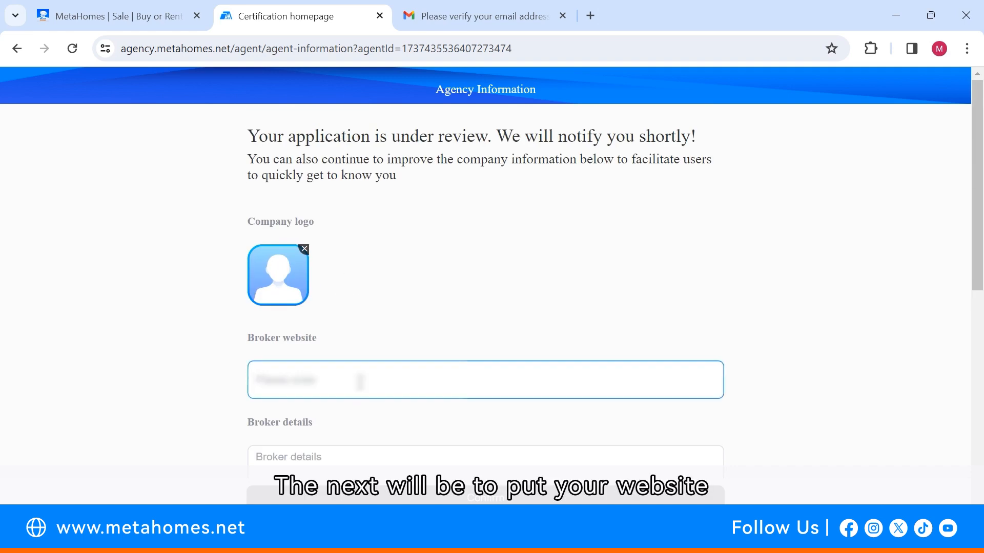
pyautogui.write('www.metahome')
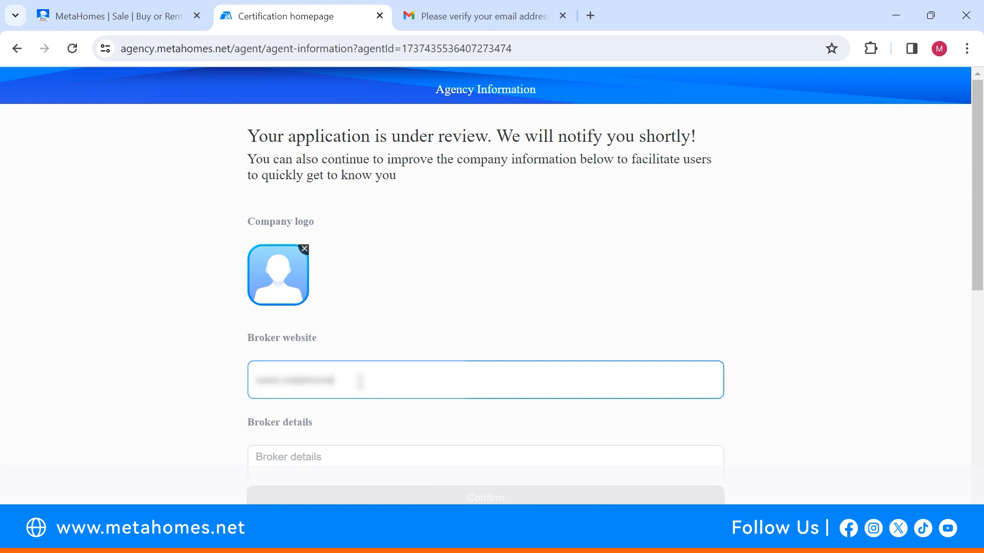
pyautogui.write('.net')
pyautogui.scroll(-3, 360, 379)
pyautogui.click(358, 312)
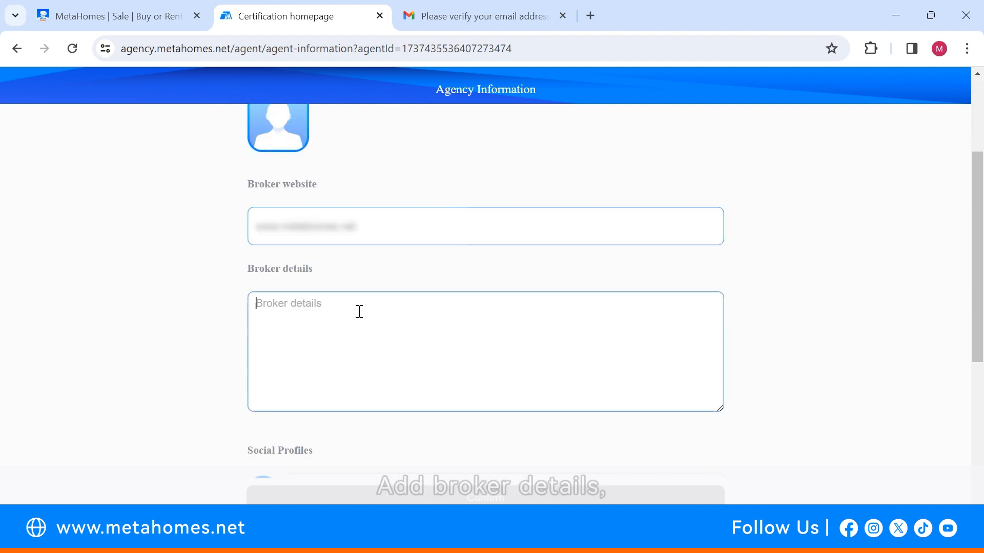
pyautogui.write('99')
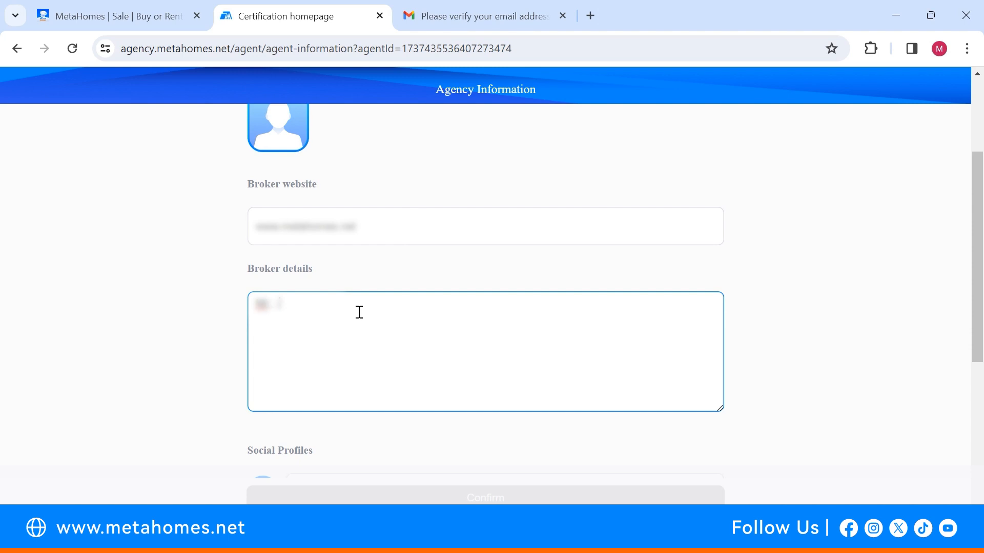
# Add a served community entry and enter jvc as the first community
pyautogui.scroll(-6, 411, 296)
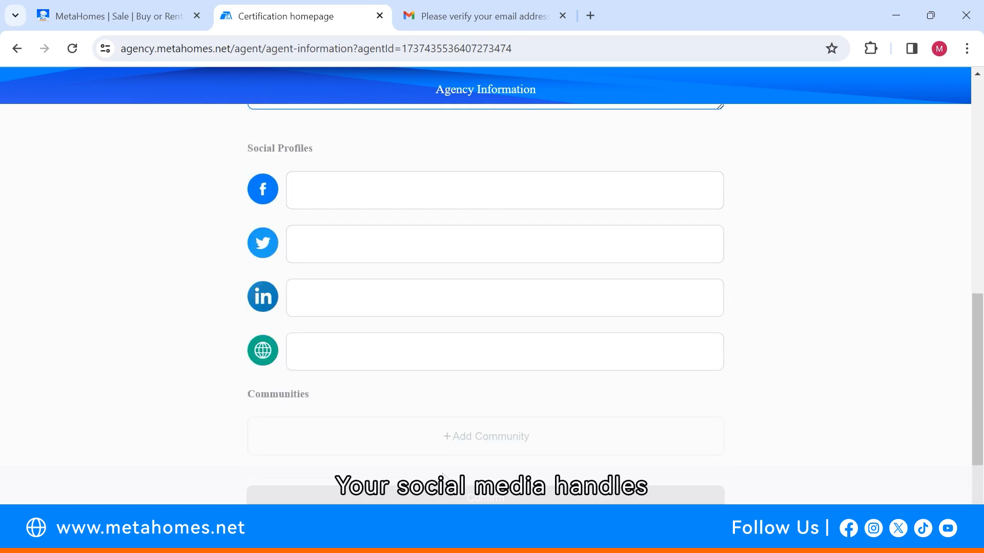
pyautogui.scroll(9, 486, 434)
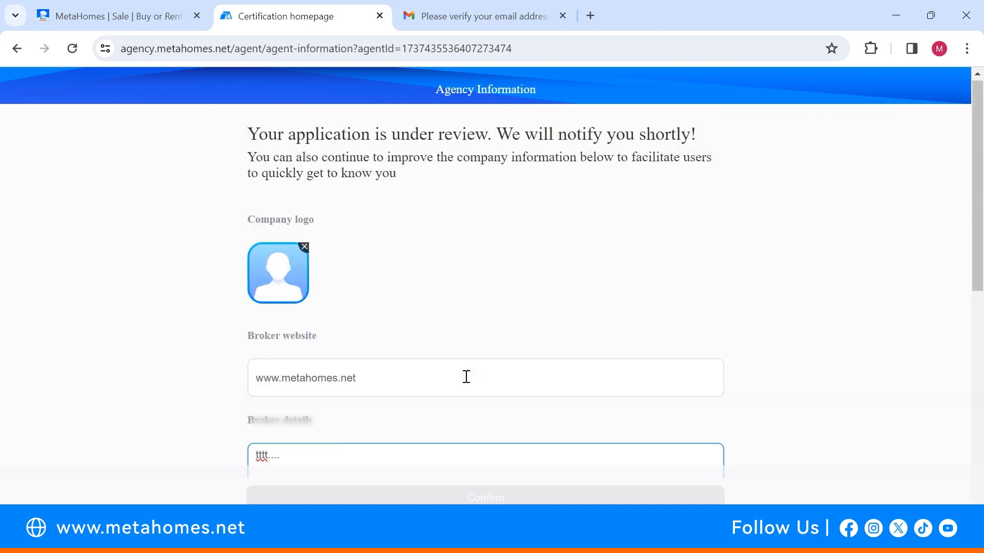
pyautogui.scroll(-1, 338, 312)
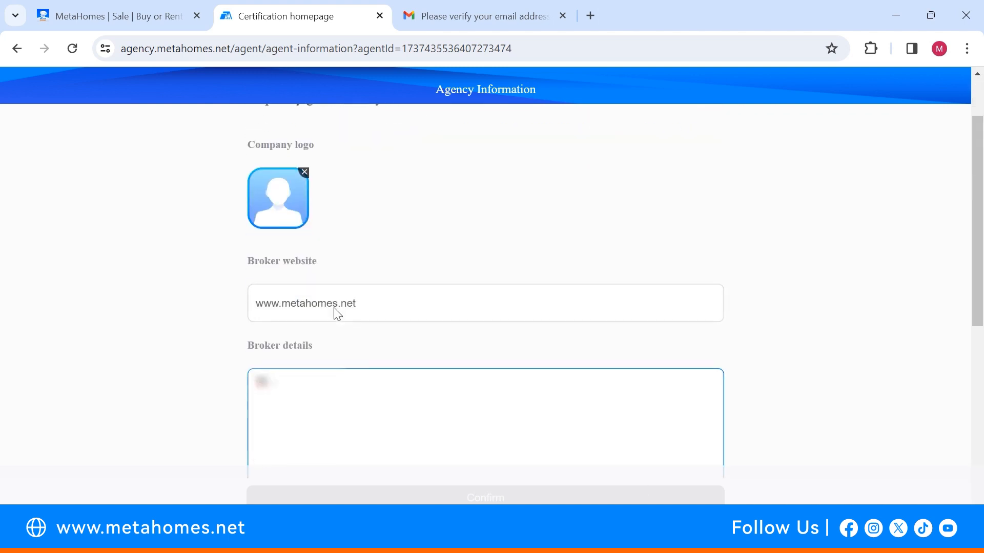
pyautogui.scroll(-1, 374, 322)
pyautogui.scroll(-2, 367, 329)
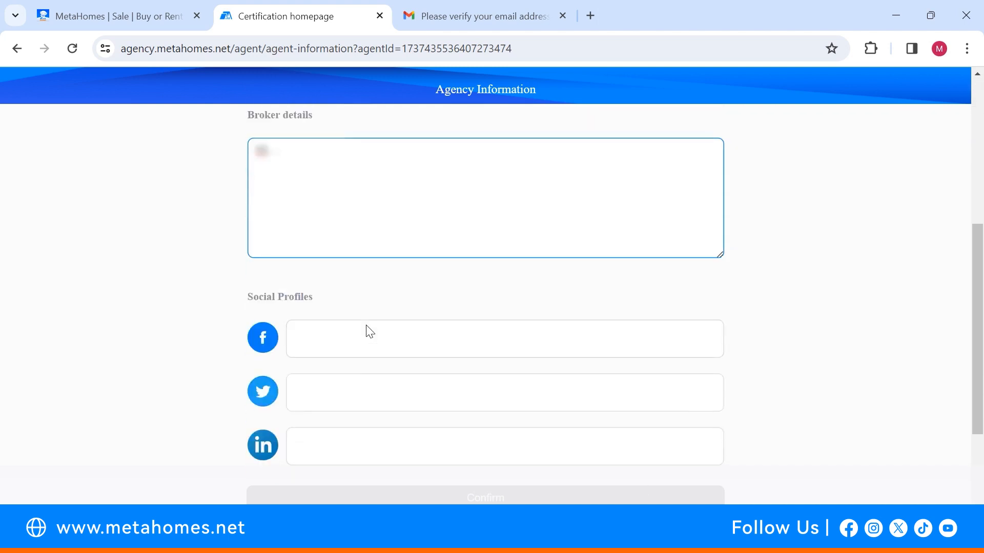
pyautogui.scroll(-2, 356, 355)
pyautogui.click(405, 432)
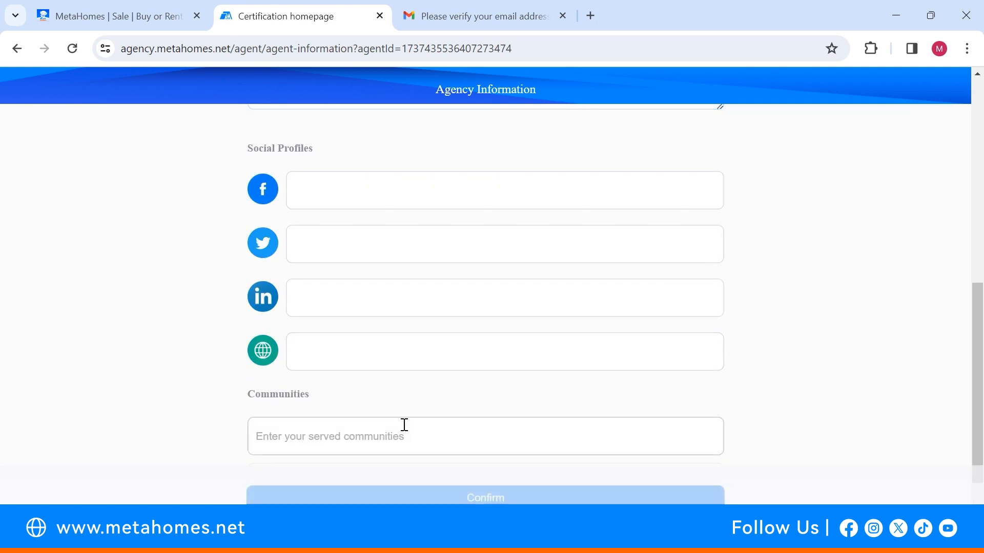
pyautogui.scroll(-1, 405, 432)
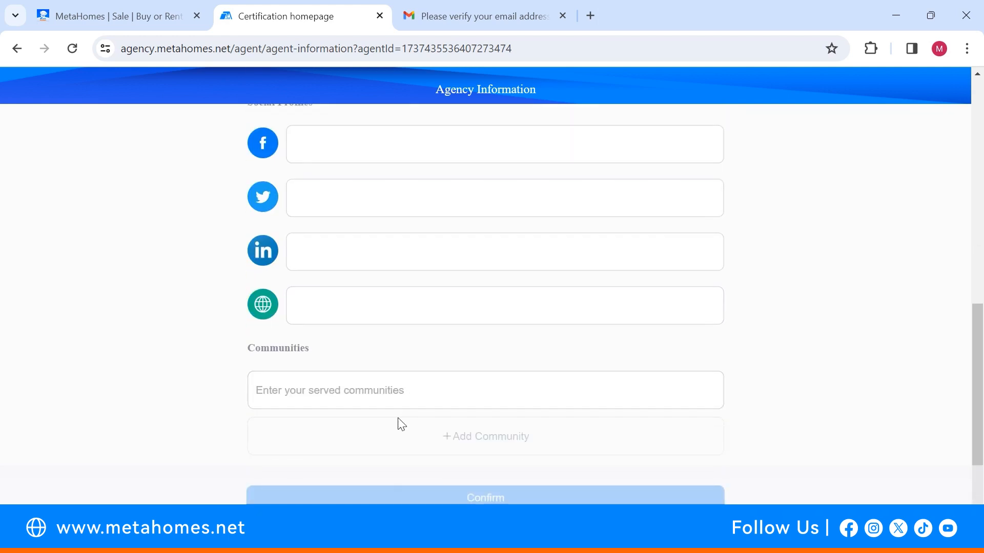
pyautogui.click(418, 382)
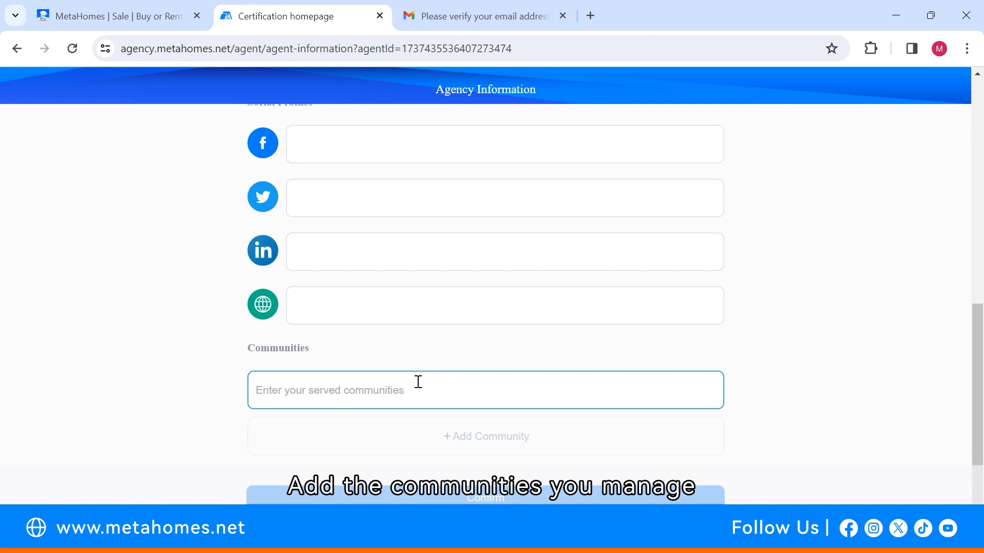
pyautogui.write('jvc')
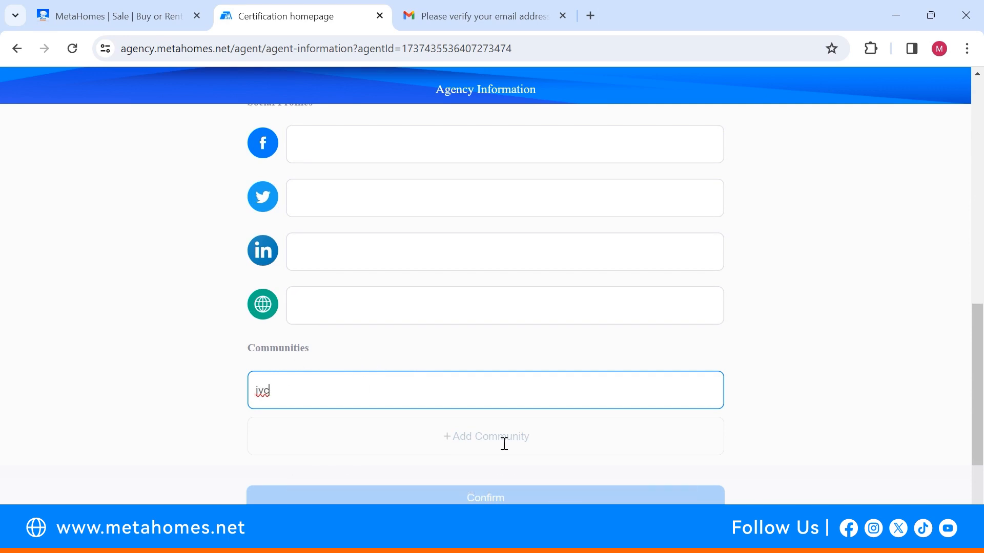
# Add a second served community, al barsha, and submit the agency information form
pyautogui.click(487, 436)
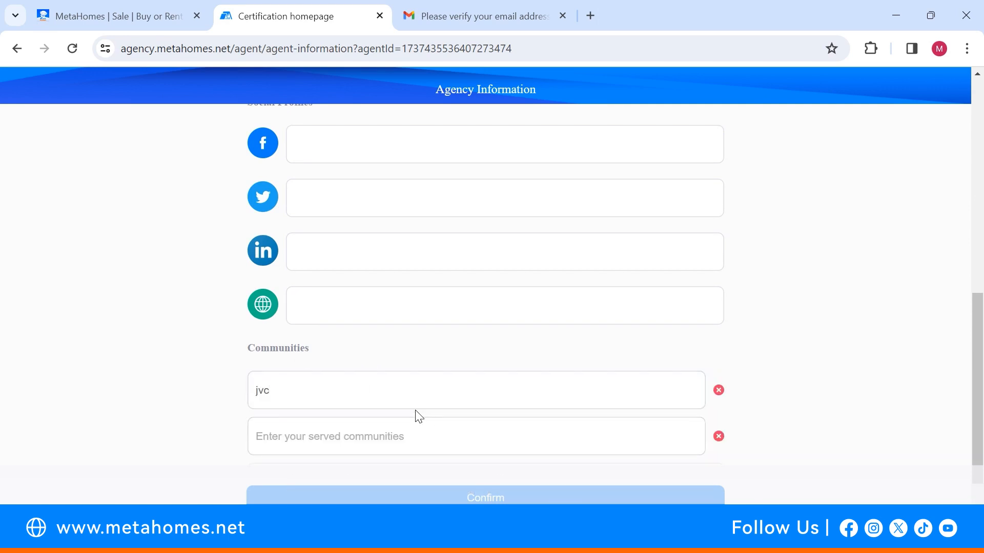
pyautogui.scroll(-1, 417, 407)
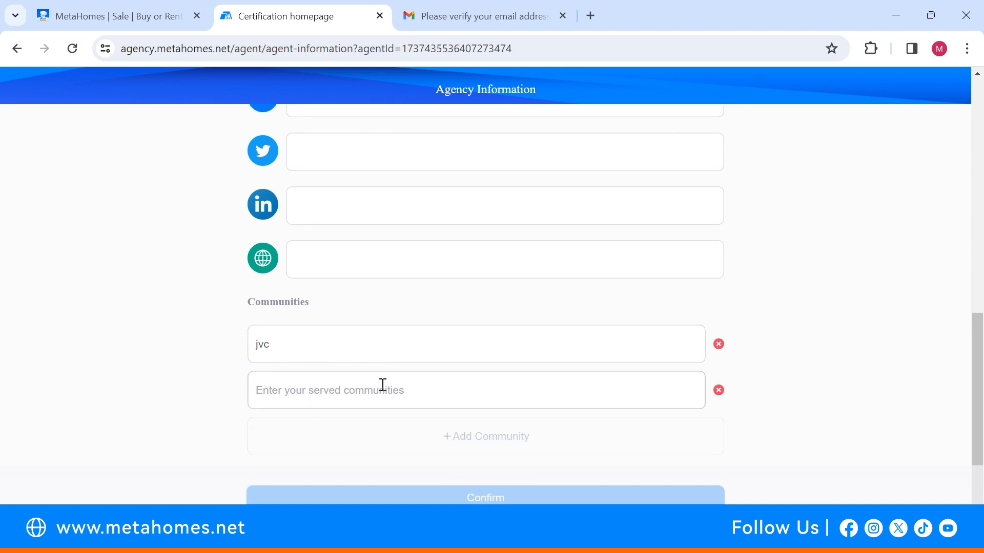
pyautogui.click(382, 384)
pyautogui.write('al barsha')
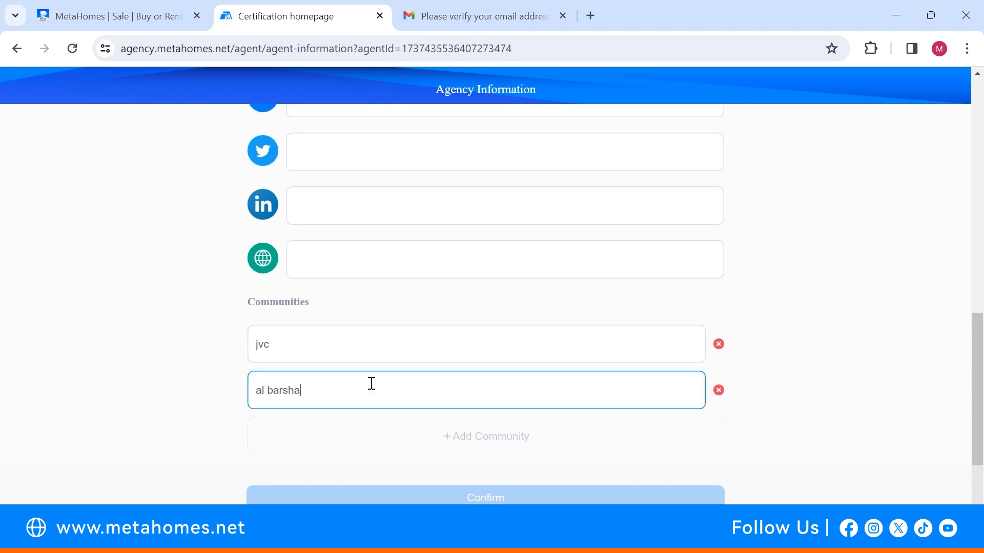
pyautogui.scroll(1, 369, 385)
pyautogui.scroll(-1, 395, 354)
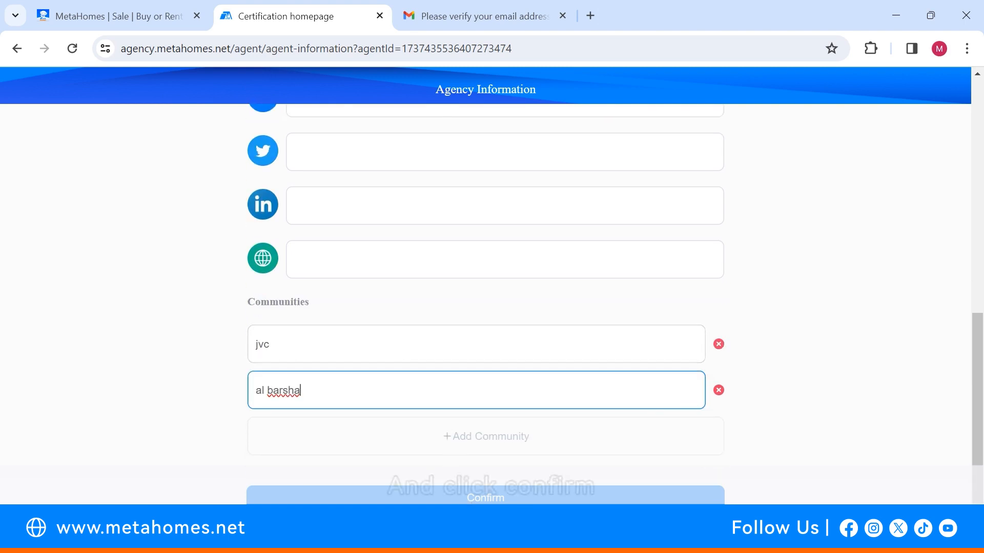
pyautogui.click(491, 499)
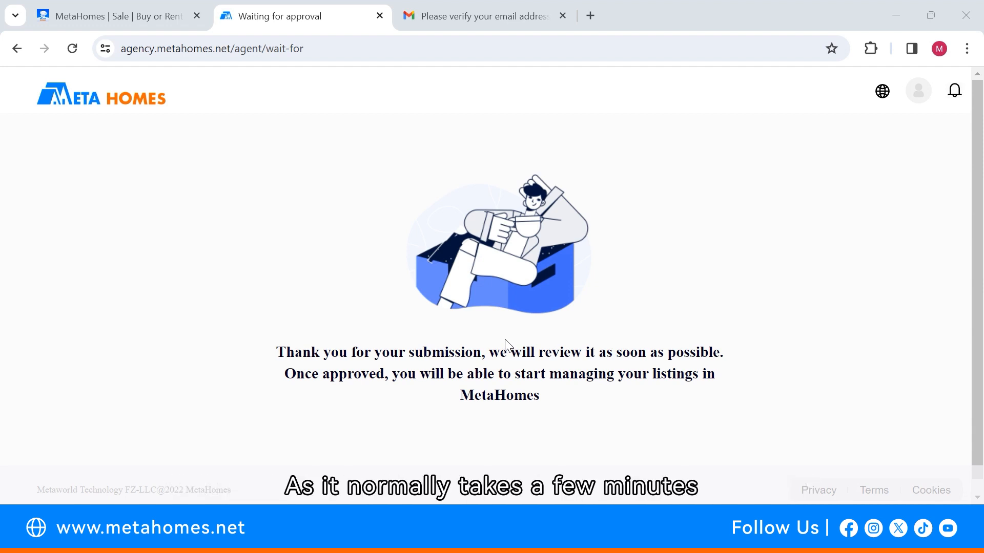
# Refresh the waiting-for-approval page until the Platinum Capital dashboard appears
pyautogui.press('F5')
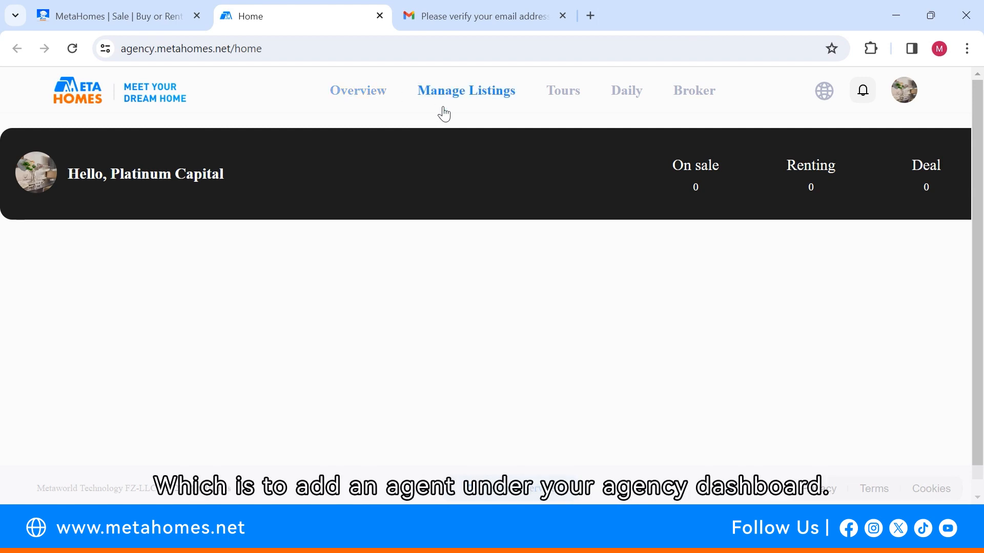
# Look through the Listing, Tours and Daily pages, ending on the Broker team list
pyautogui.click(469, 100)
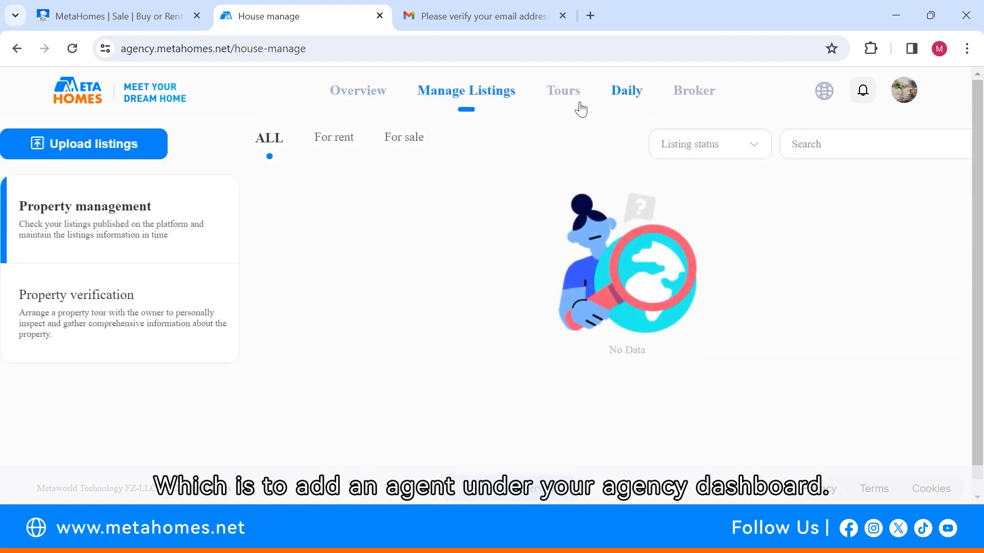
pyautogui.click(582, 100)
pyautogui.click(635, 92)
pyautogui.click(691, 99)
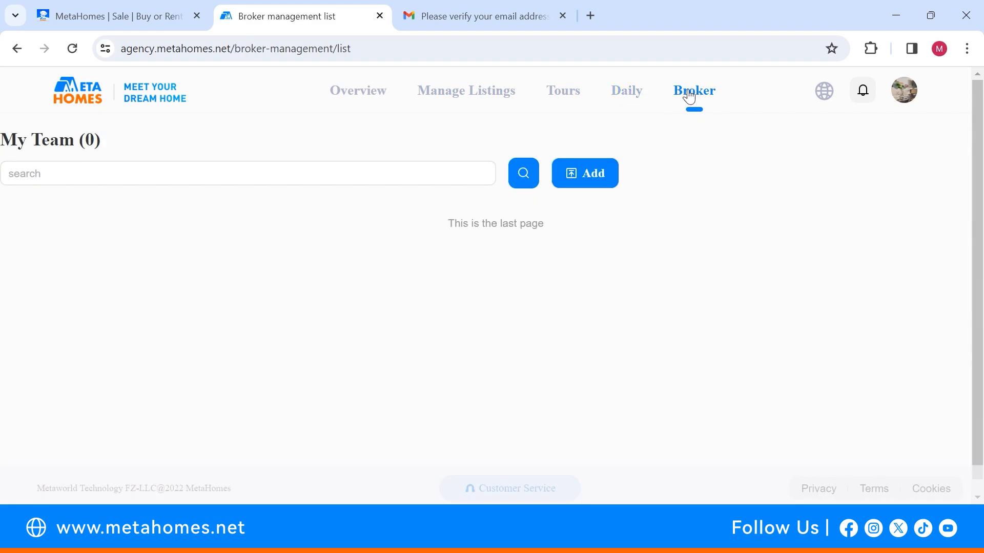
# Add a new agent with their name and e-mail address and send the team invitation
pyautogui.click(581, 179)
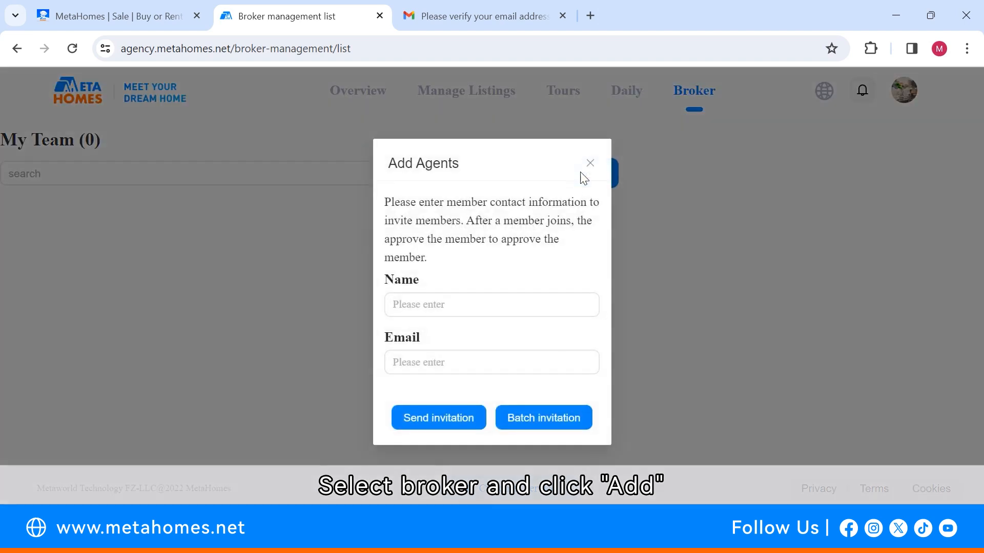
pyautogui.click(472, 305)
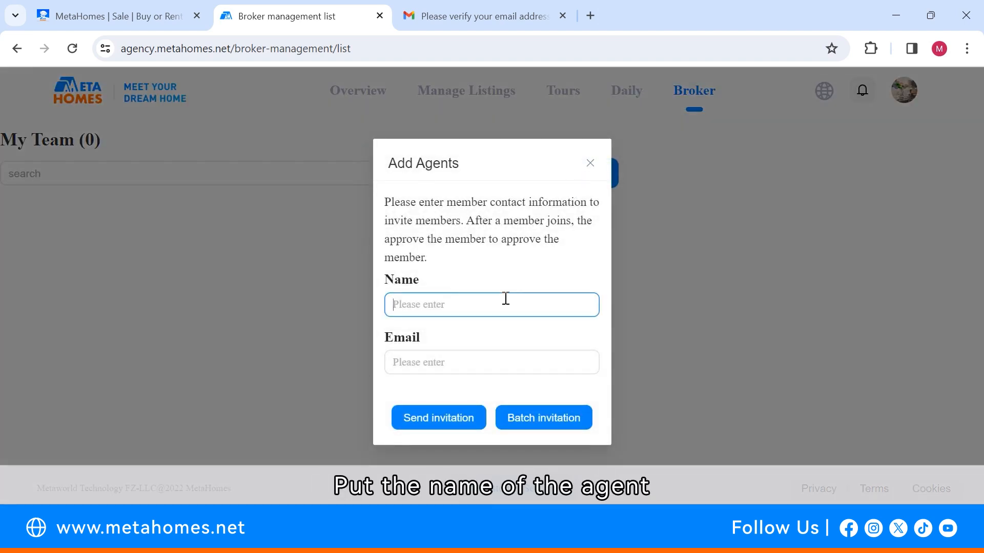
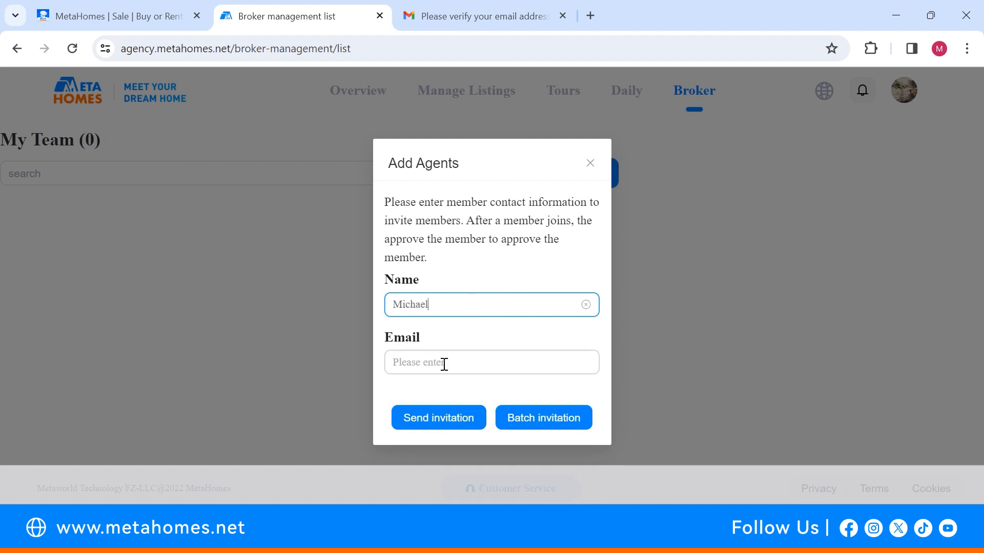
pyautogui.click(444, 363)
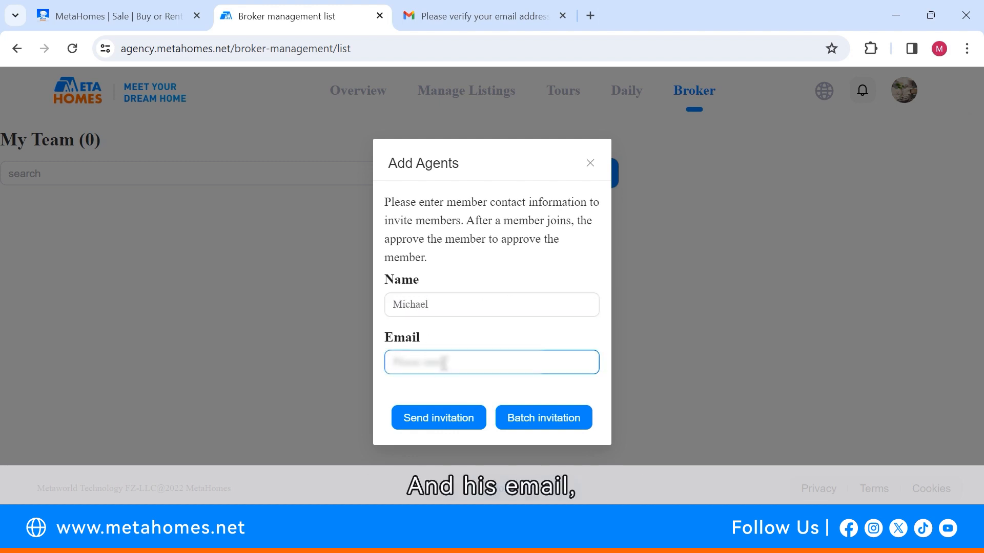
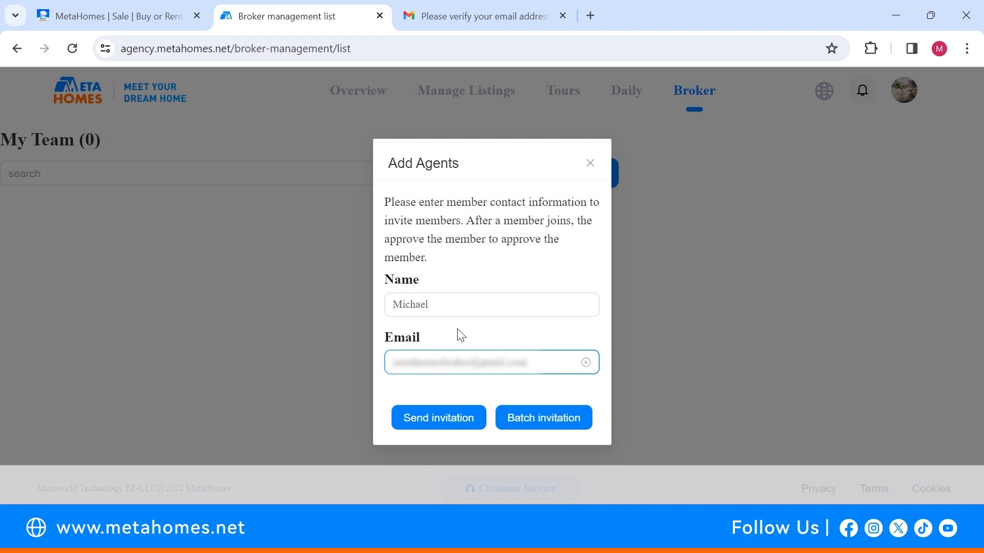
pyautogui.click(453, 422)
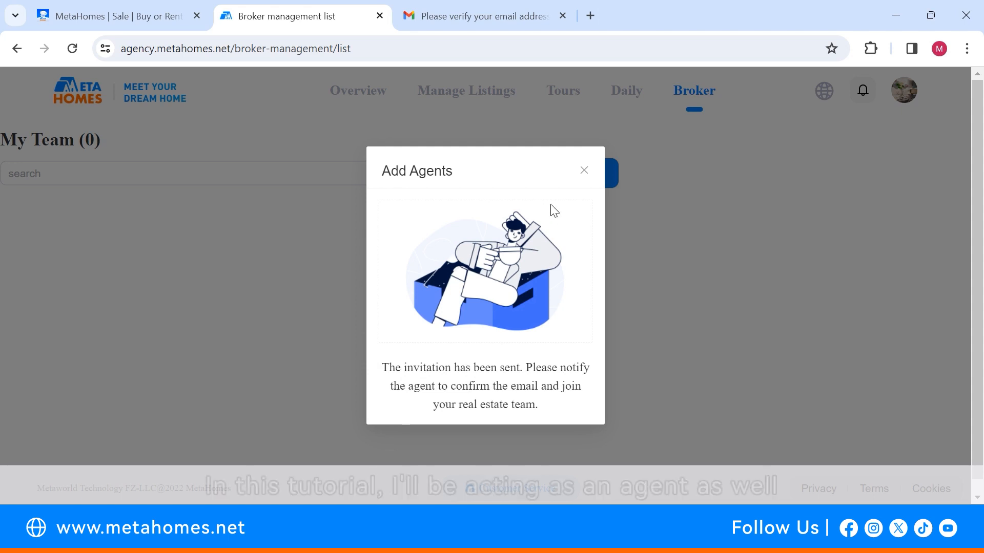
# Dismiss the invitation-sent notice, then follow the join link in the 'An Invitation Letter!' email
pyautogui.click(584, 170)
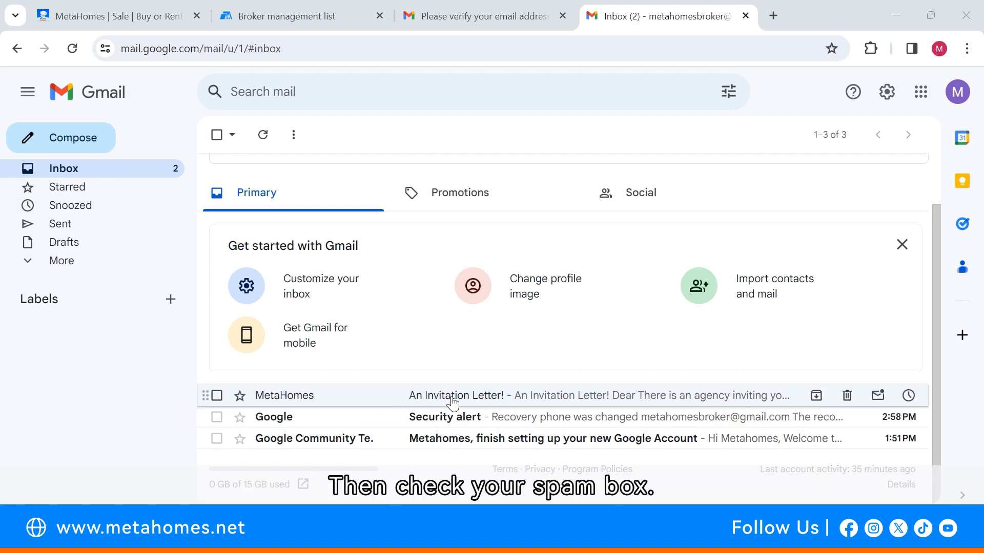
pyautogui.click(568, 404)
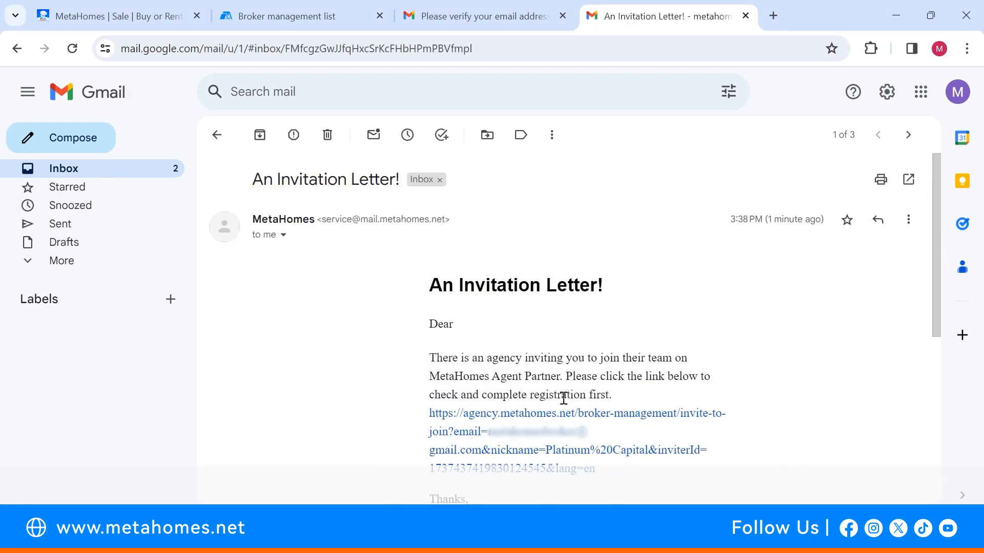
pyautogui.scroll(-3, 552, 310)
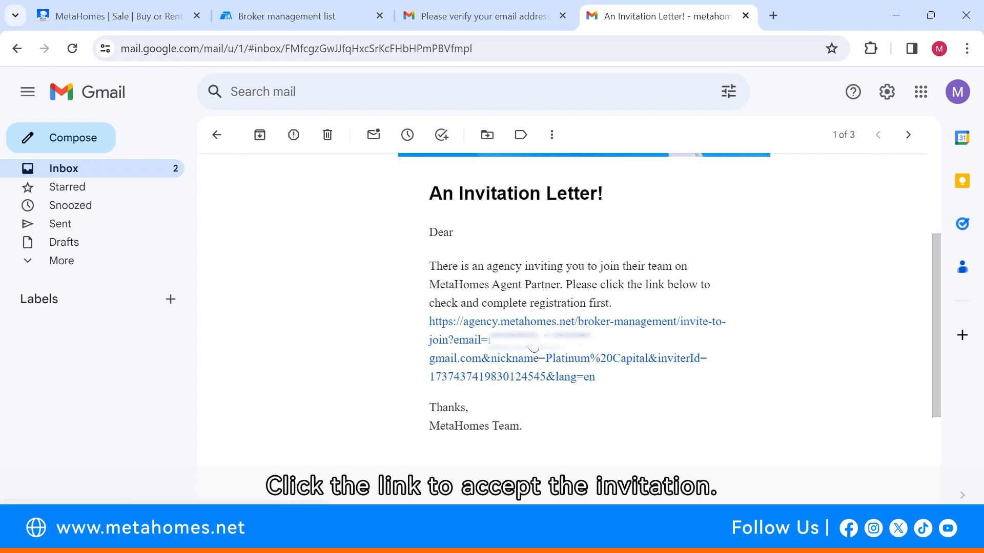
pyautogui.click(534, 348)
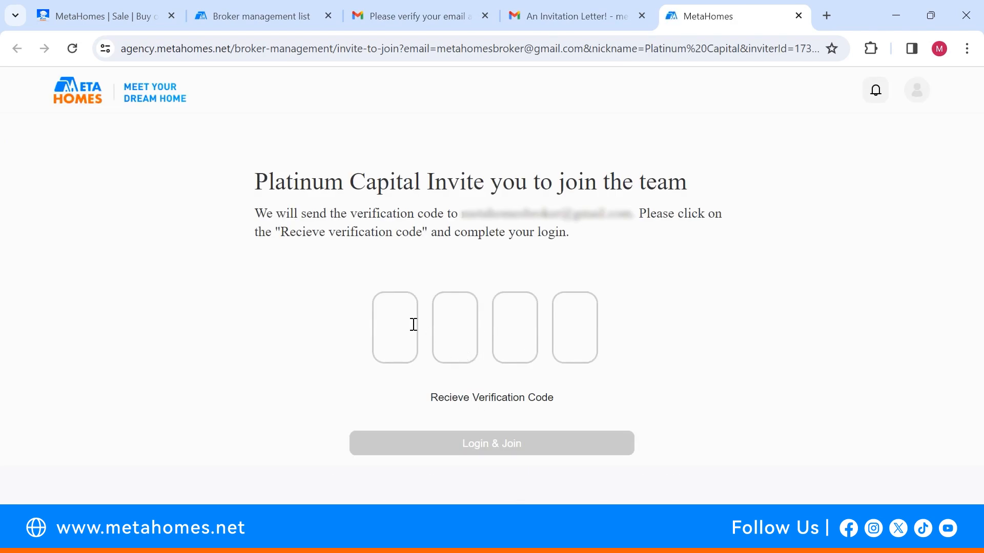
# Request a verification code and open the emailed code message in Gmail
pyautogui.click(482, 400)
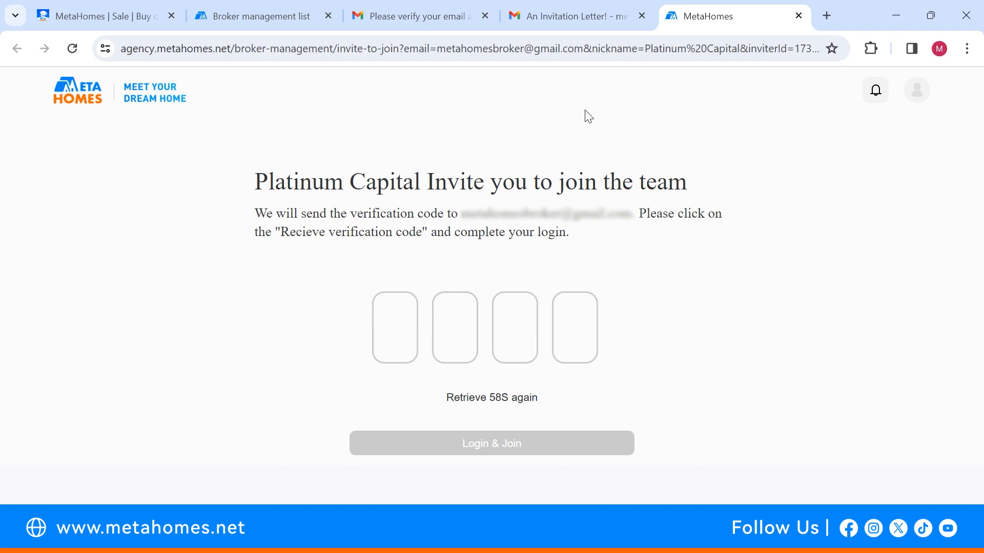
pyautogui.click(582, 14)
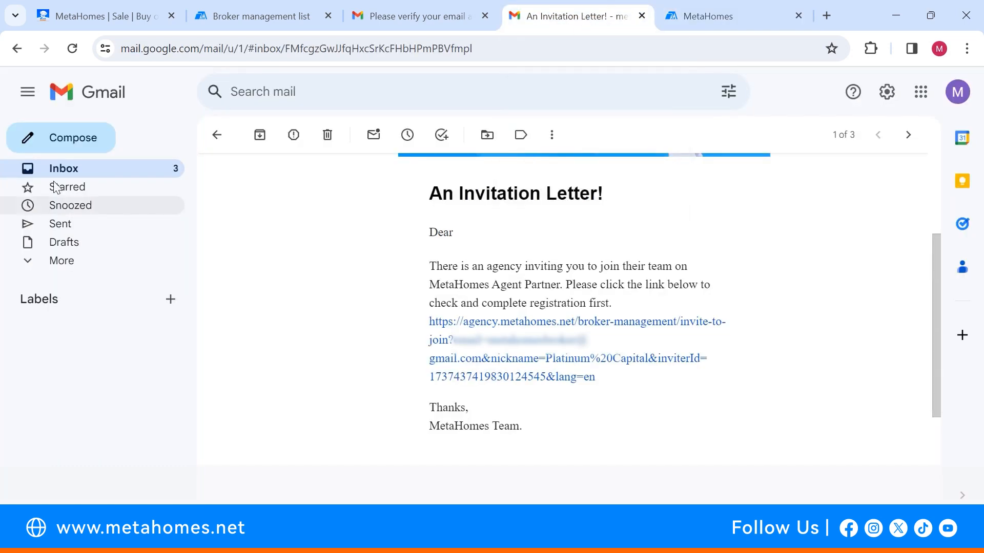
pyautogui.click(82, 174)
pyautogui.scroll(-1, 494, 443)
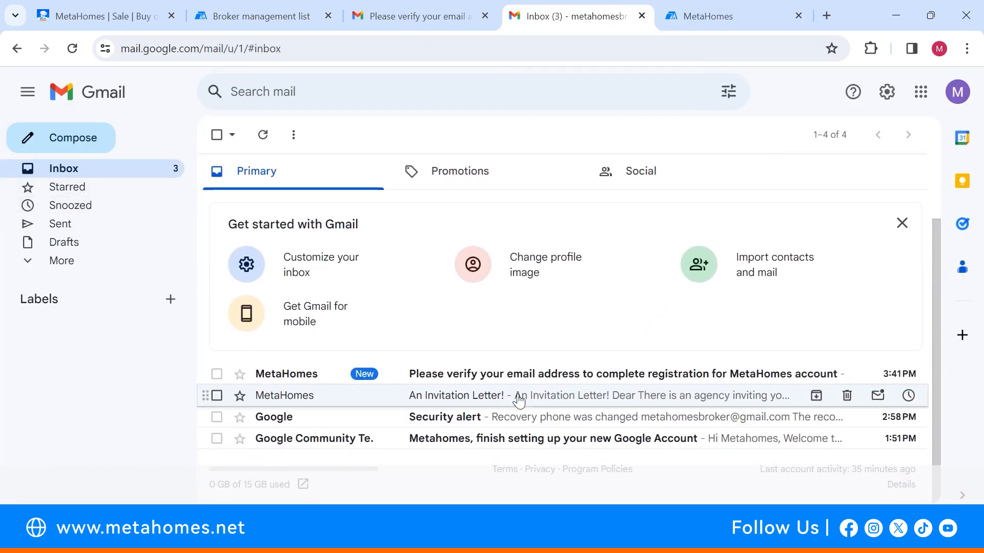
pyautogui.click(545, 378)
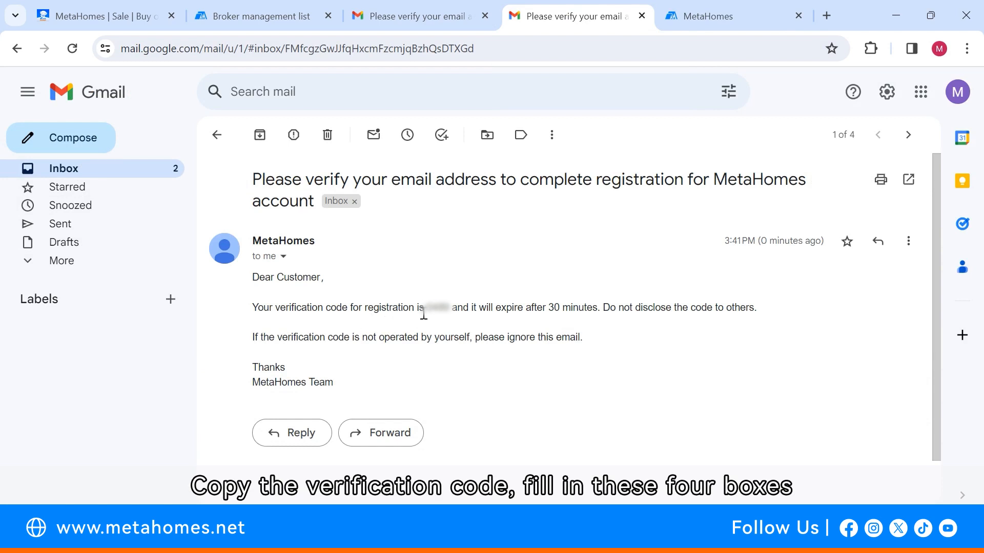
# Enter the emailed verification code on the invite page and log in to join Platinum Capital
pyautogui.hotkey('ctrl', 'Tab')
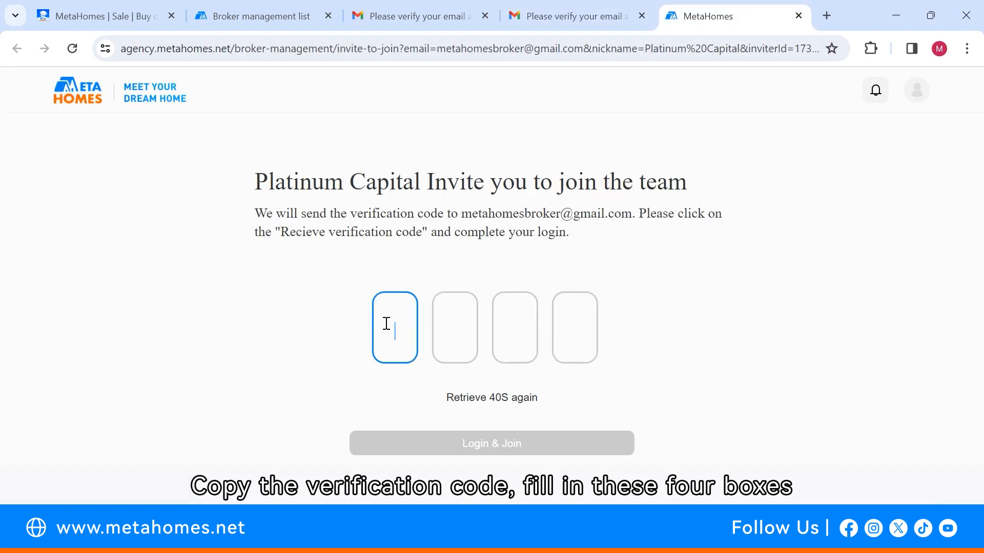
pyautogui.hotkey('ctrl', 'v')
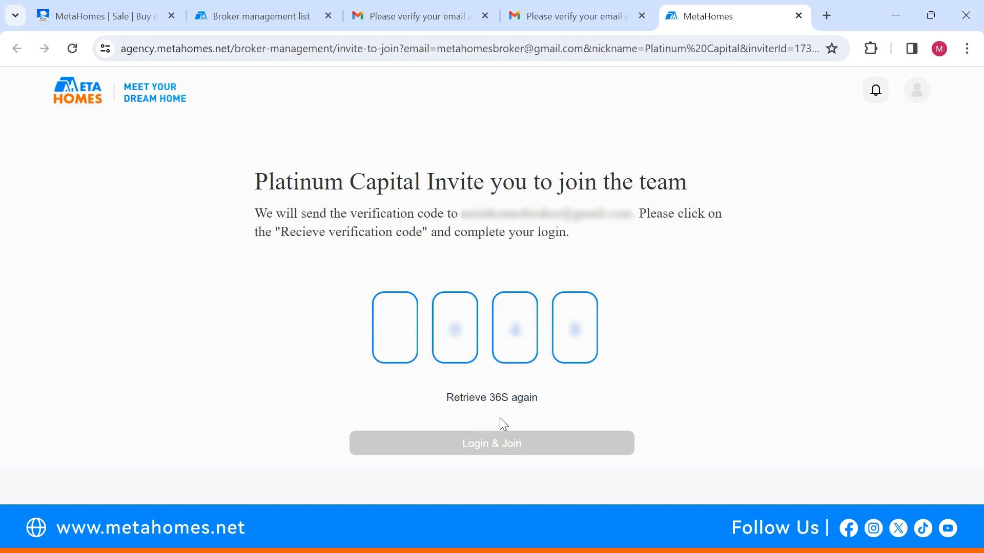
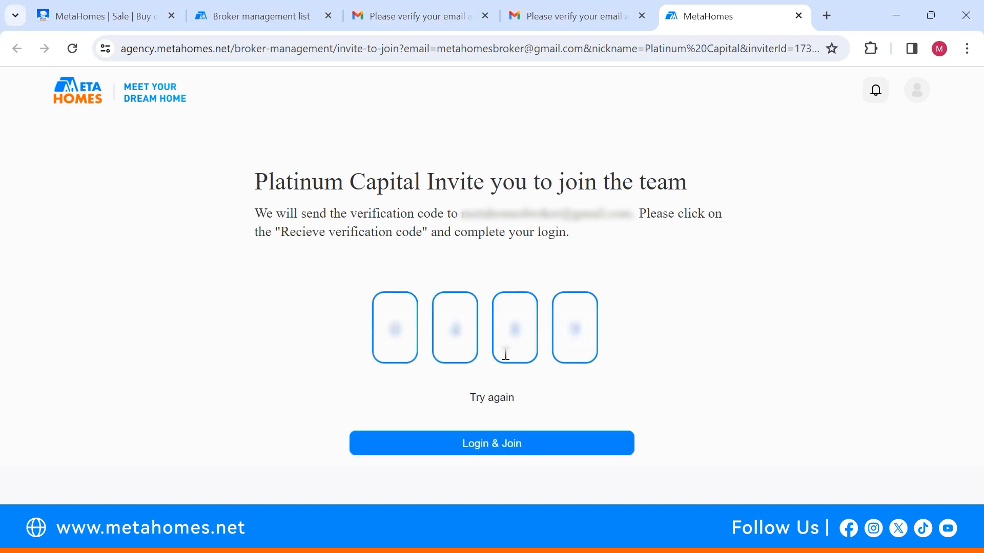
pyautogui.click(502, 451)
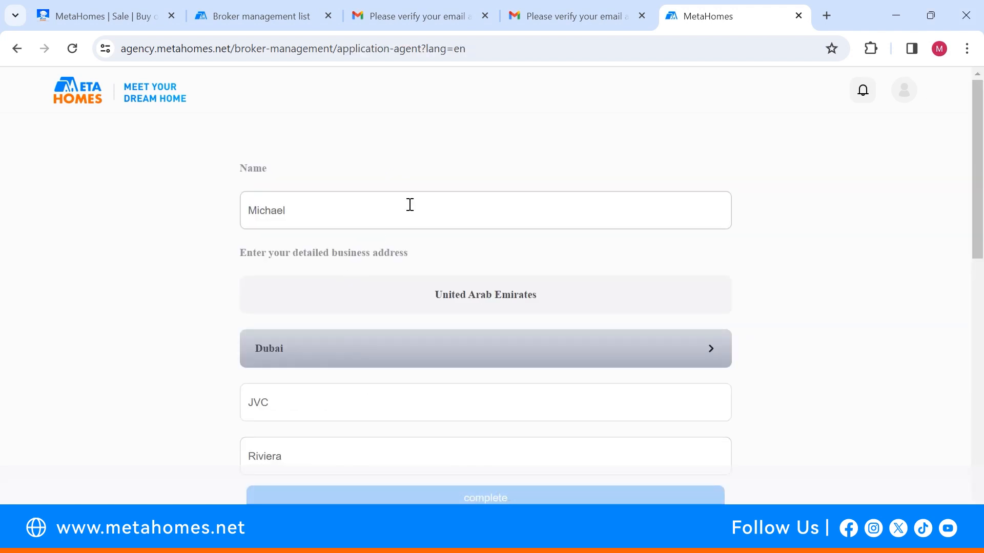
# Enter the broker registration number and upload the broker registration certificate file
pyautogui.scroll(-2, 360, 226)
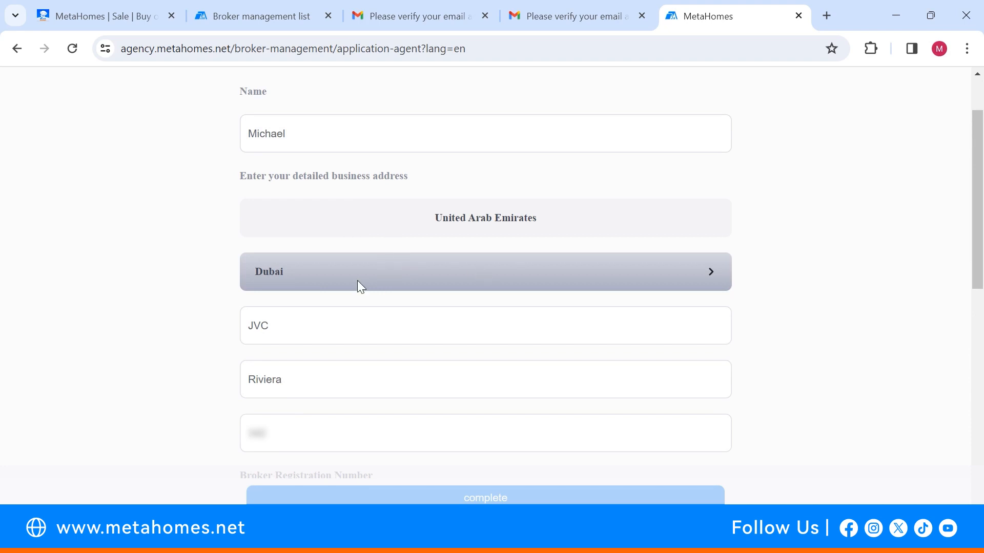
pyautogui.scroll(-4, 348, 283)
pyautogui.click(362, 214)
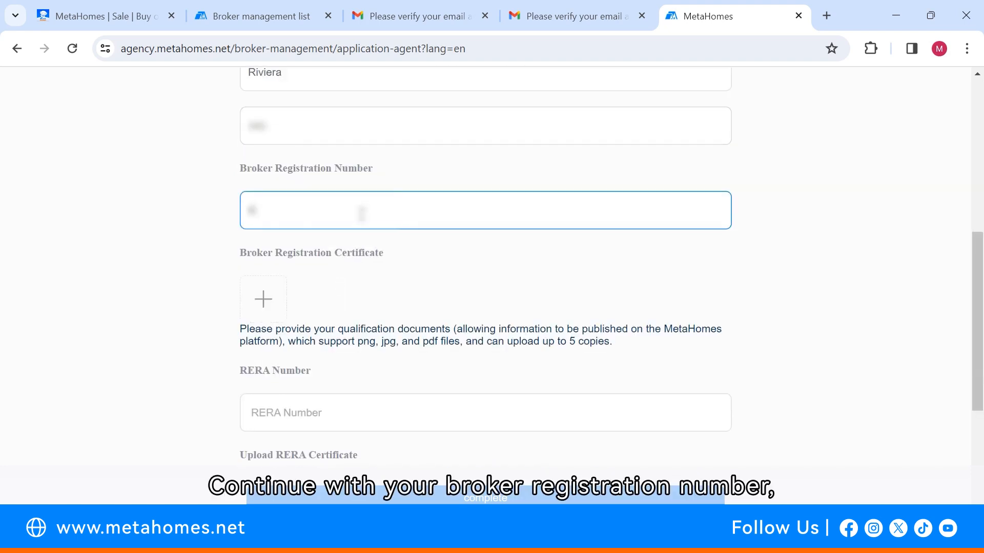
pyautogui.click(264, 316)
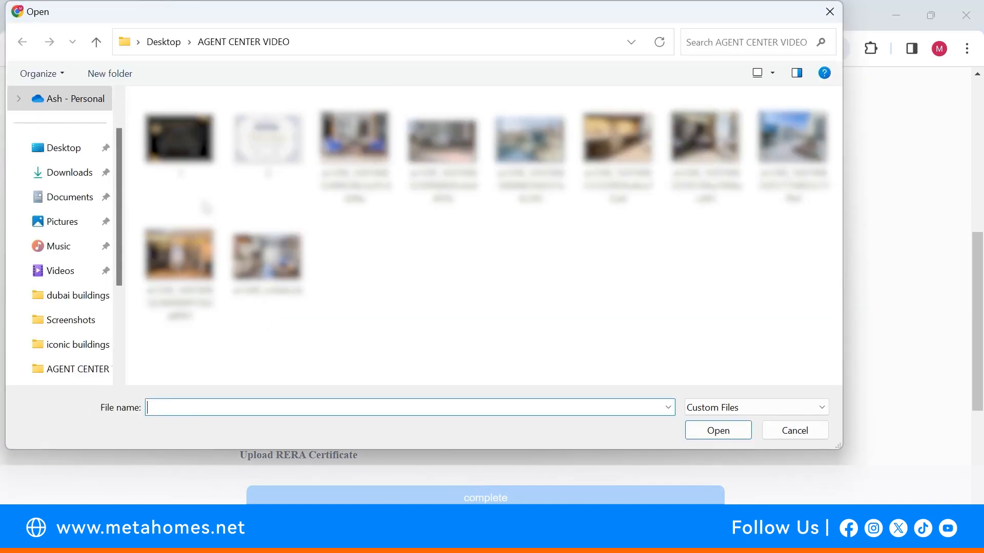
pyautogui.doubleClick(267, 139)
# Enter the RERA number and upload the RERA certificate image
pyautogui.scroll(-2, 302, 270)
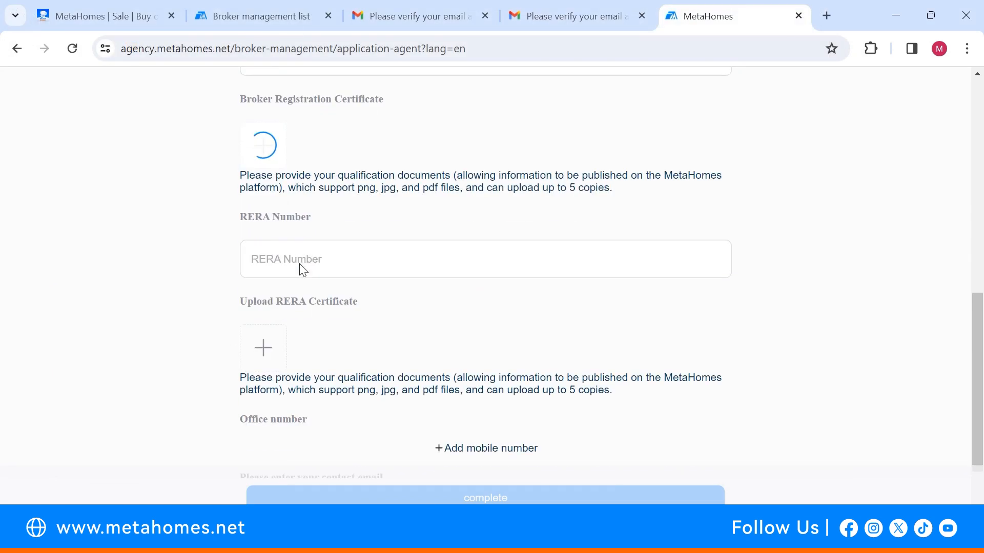
pyautogui.scroll(-1, 302, 270)
pyautogui.click(368, 186)
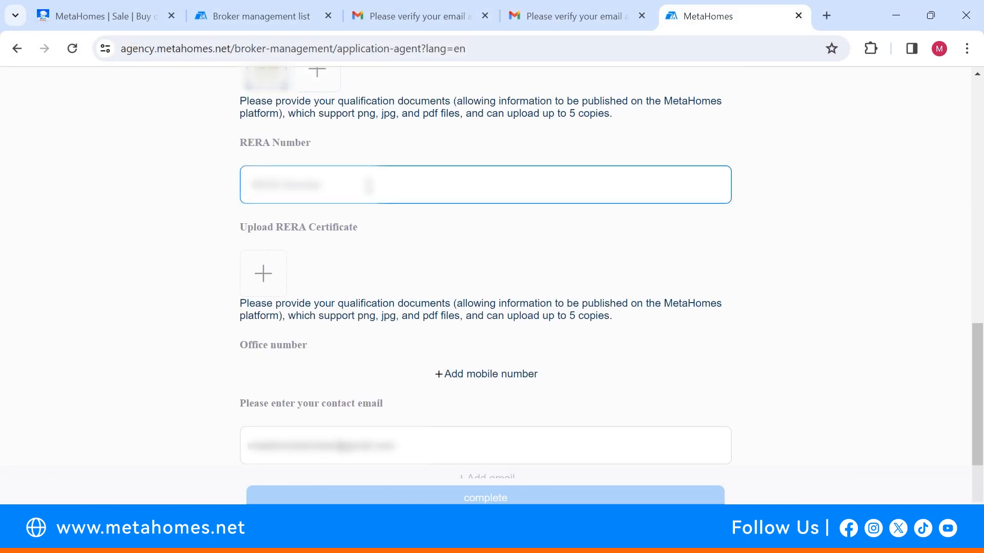
pyautogui.write('308')
pyautogui.click(263, 257)
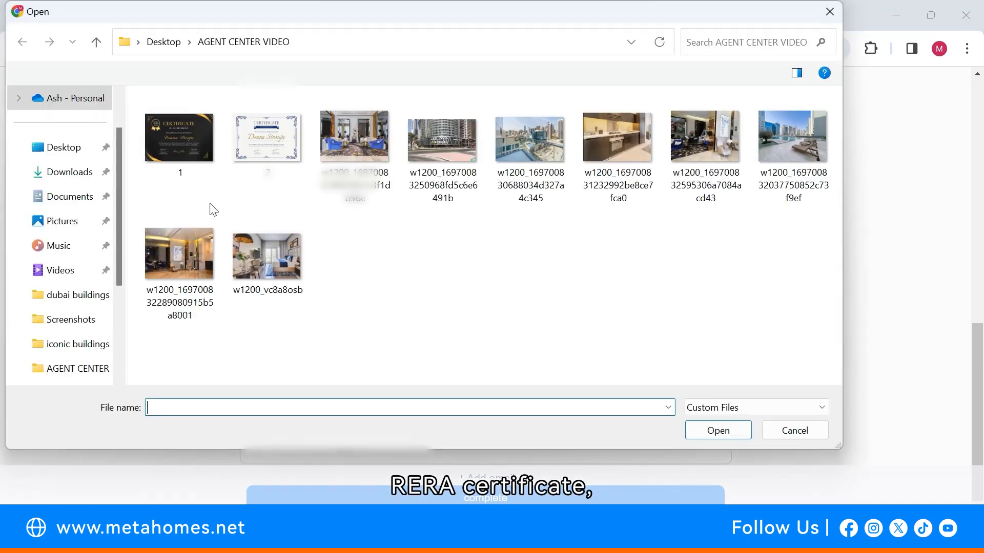
pyautogui.doubleClick(180, 137)
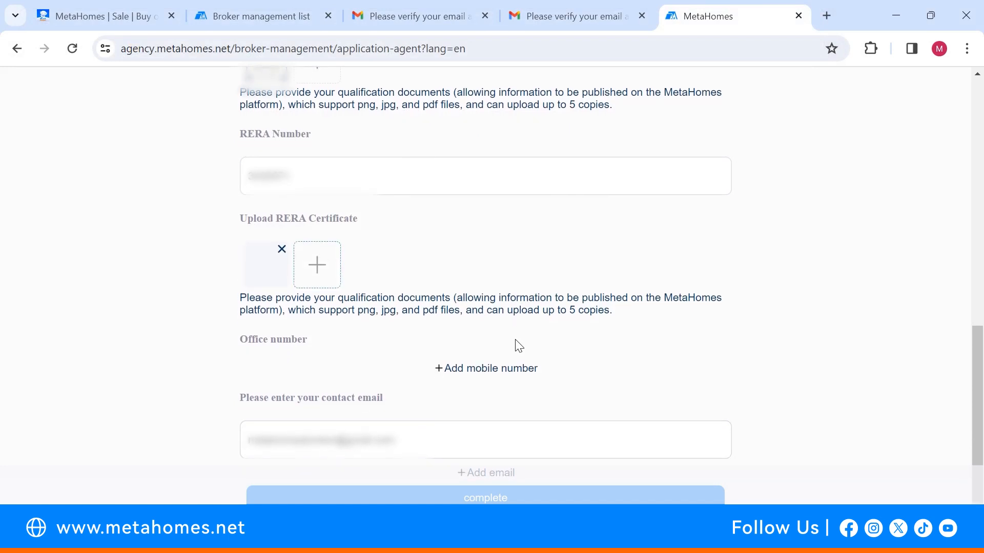
# Add a mobile number entry and type the +971 office phone number
pyautogui.click(461, 367)
pyautogui.click(352, 382)
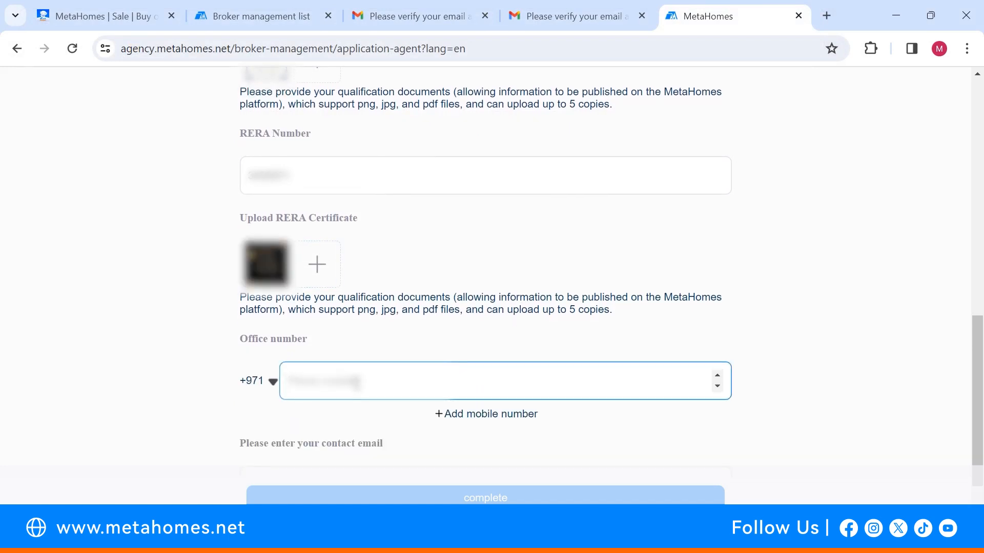
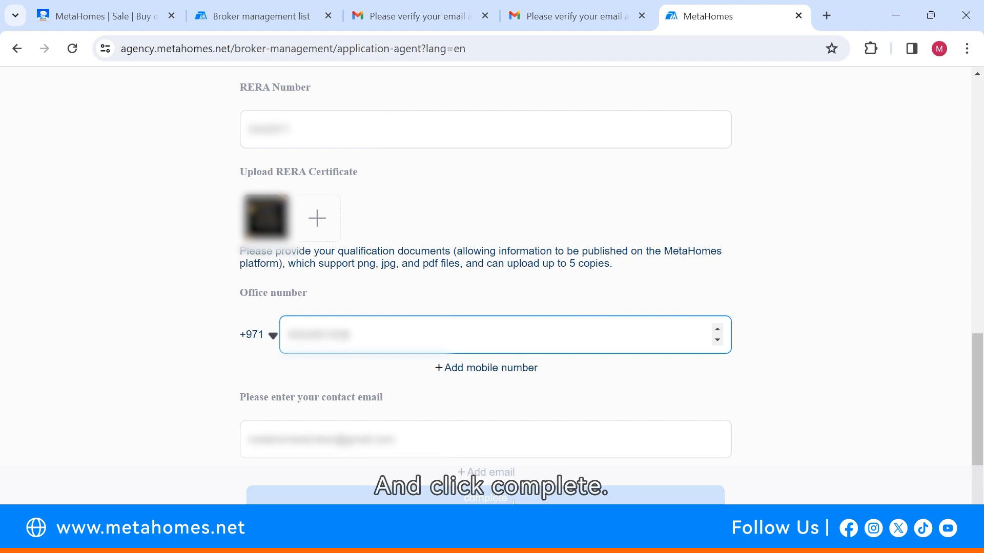
# Submit the agent application and review the optional profile photo, nationality, languages and About me fields
pyautogui.click(512, 501)
pyautogui.scroll(-3, 418, 379)
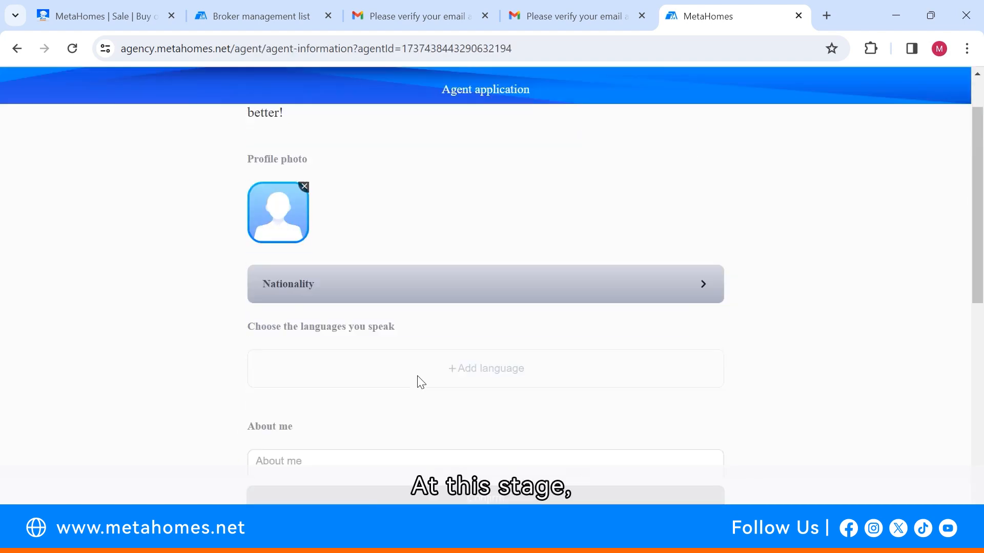
pyautogui.scroll(3, 428, 358)
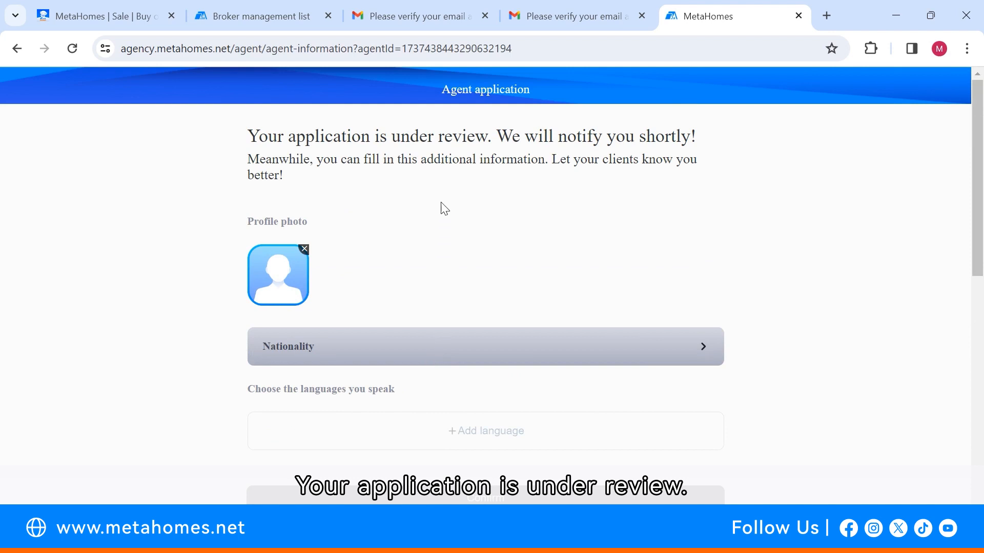
pyautogui.scroll(-3, 408, 270)
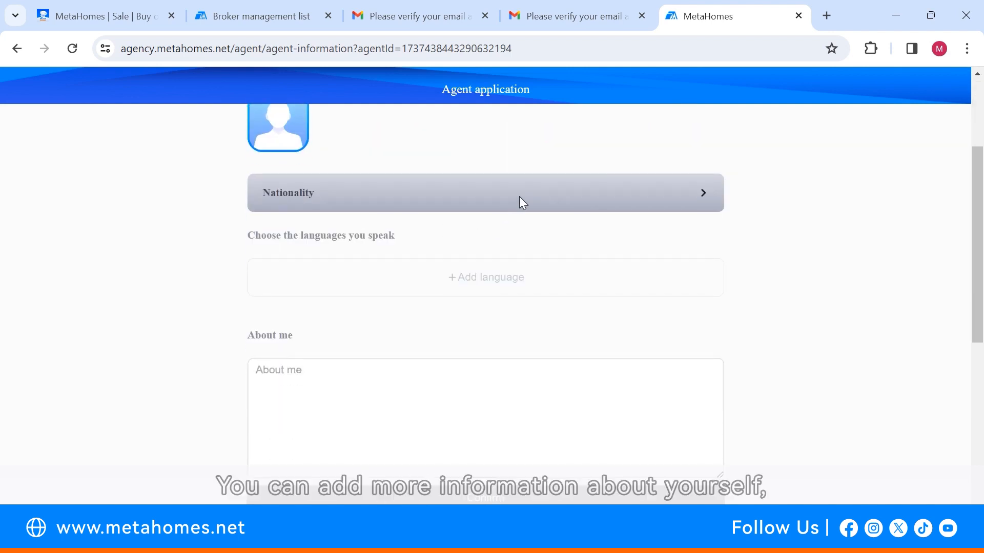
pyautogui.scroll(1, 519, 205)
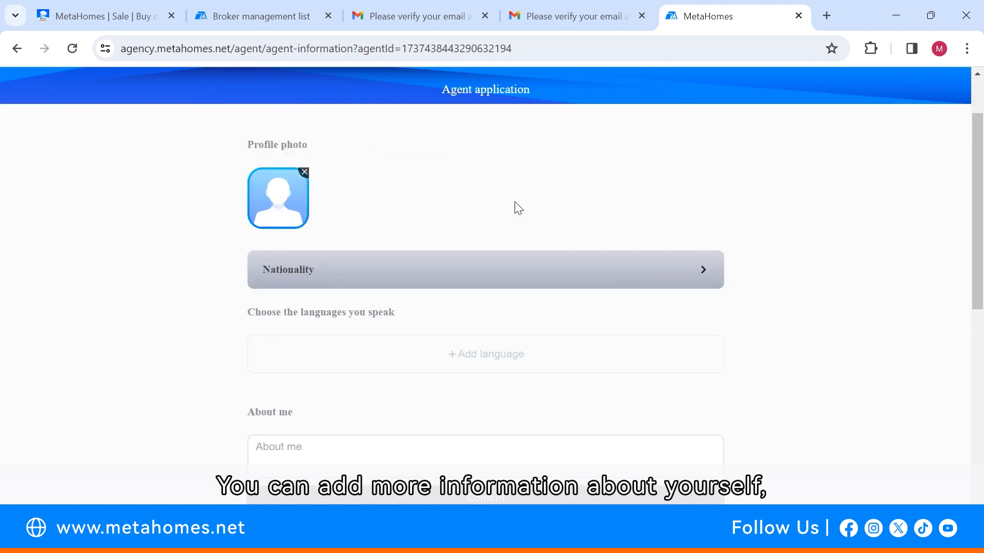
# Set the agent's nationality to United States
pyautogui.click(487, 272)
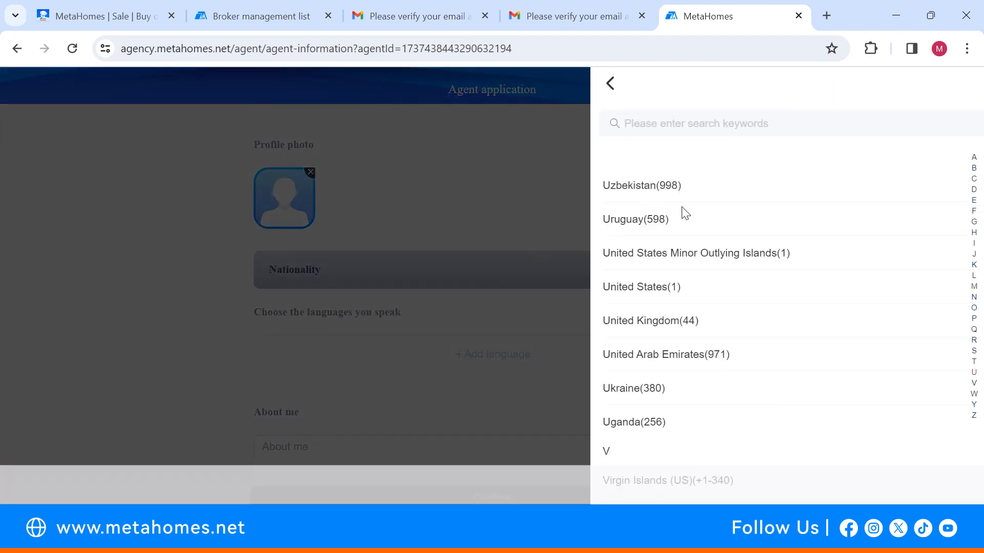
pyautogui.scroll(-2, 688, 256)
pyautogui.scroll(2, 681, 236)
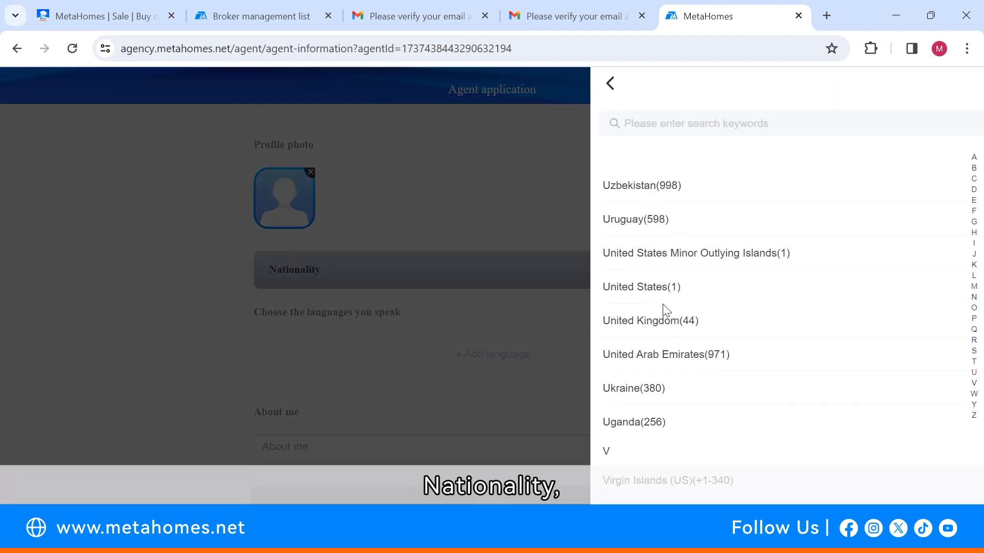
pyautogui.click(677, 286)
# Add English and French as spoken languages and confirm the selection
pyautogui.click(369, 353)
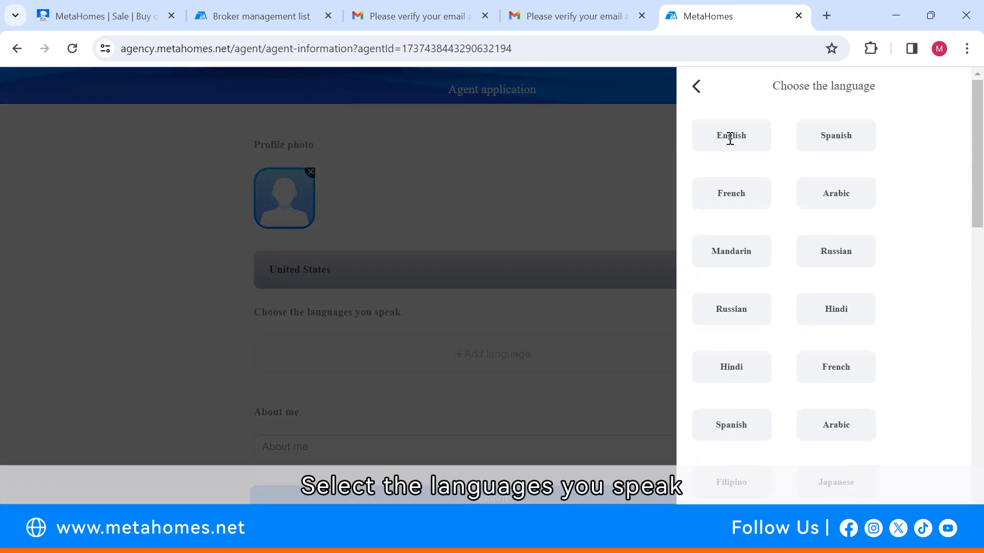
pyautogui.click(730, 137)
pyautogui.click(740, 197)
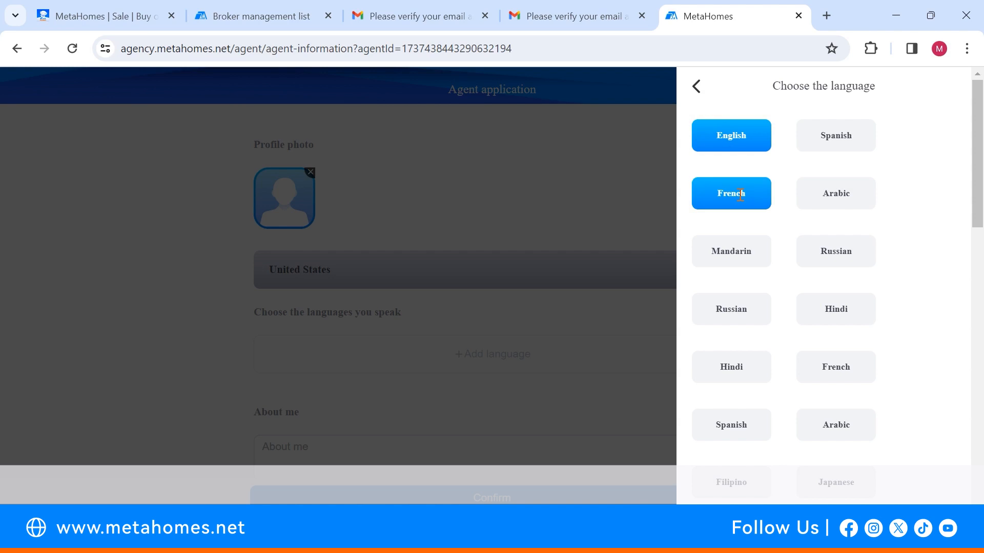
pyautogui.scroll(-10, 816, 187)
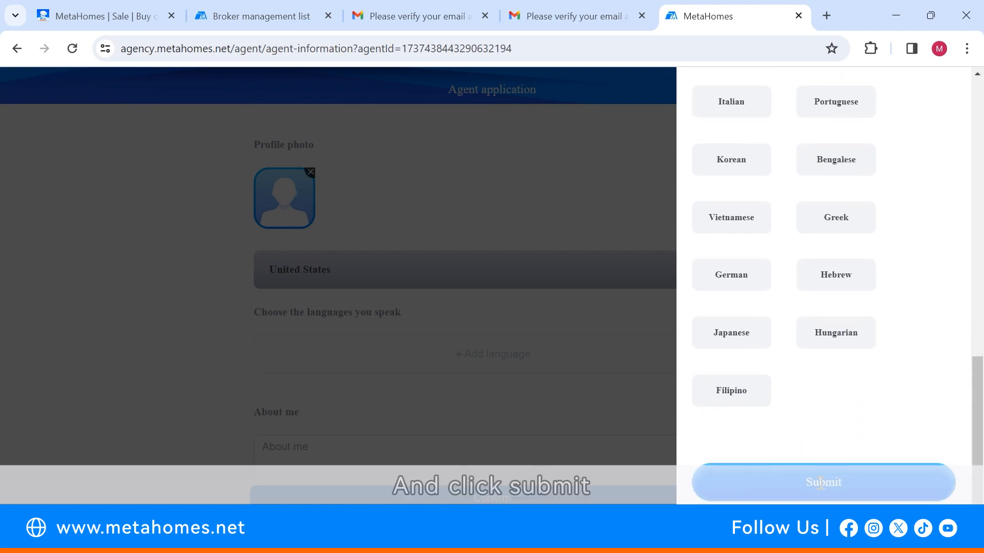
pyautogui.click(789, 478)
# Write a short real-estate-agent description under About me and confirm the profile
pyautogui.scroll(-5, 445, 304)
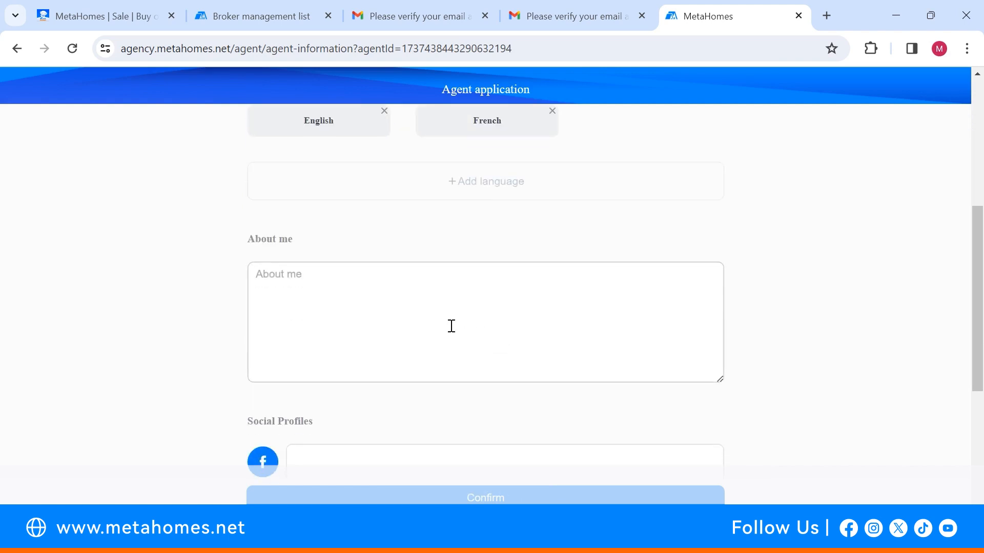
pyautogui.scroll(2, 373, 280)
pyautogui.scroll(-7, 400, 290)
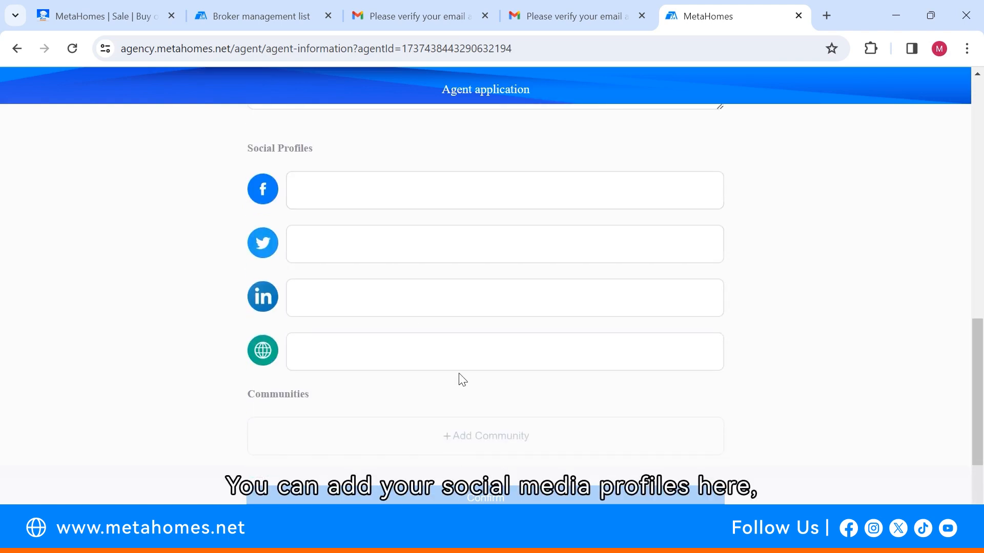
pyautogui.scroll(7, 389, 195)
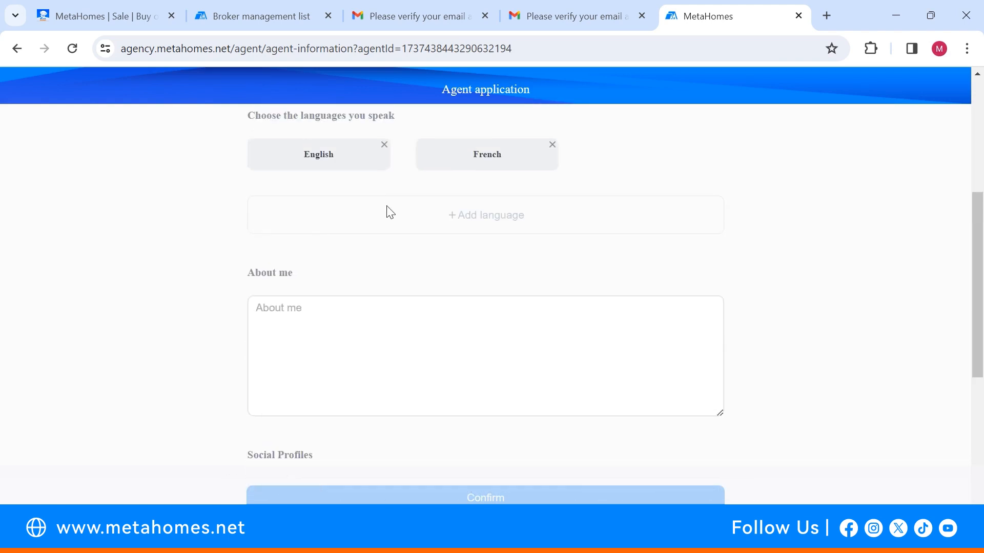
pyautogui.scroll(2, 415, 289)
pyautogui.scroll(-3, 382, 333)
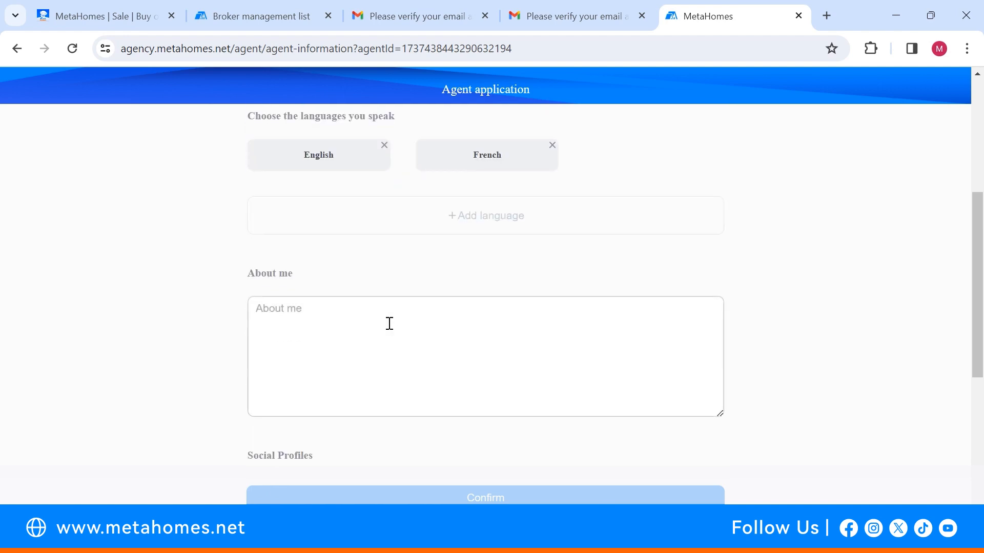
pyautogui.scroll(-1, 407, 329)
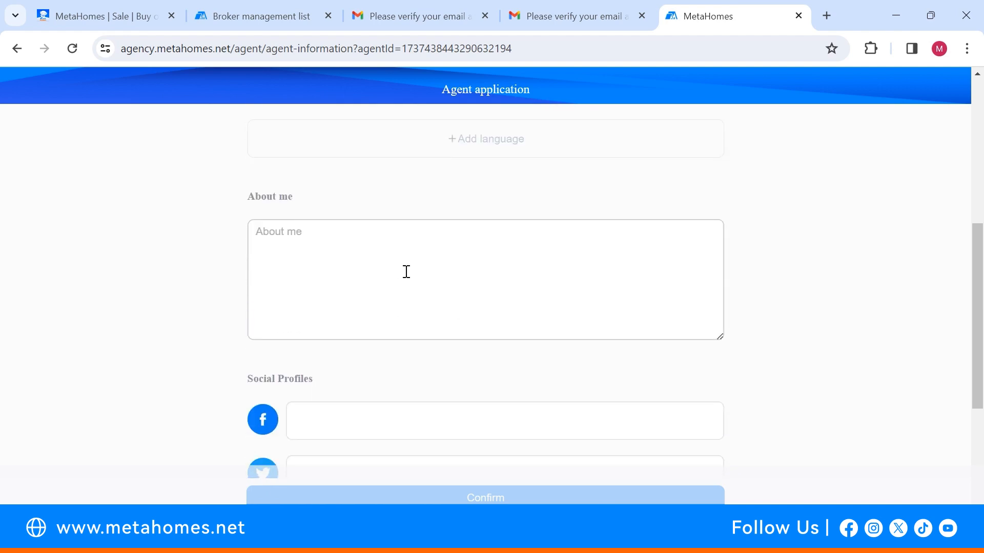
pyautogui.click(410, 267)
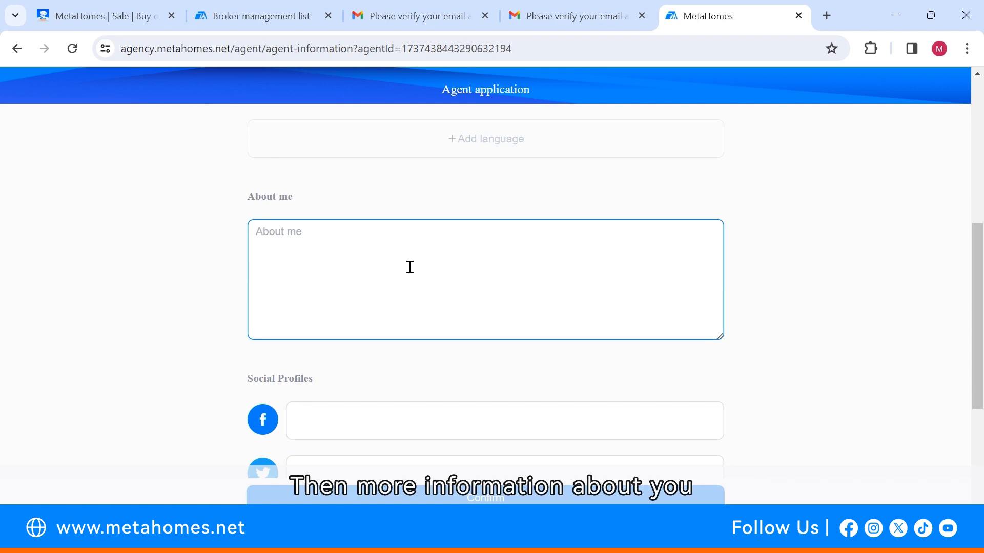
pyautogui.write('th')
pyautogui.press('BackSpace')
pyautogui.press('BackSpace')
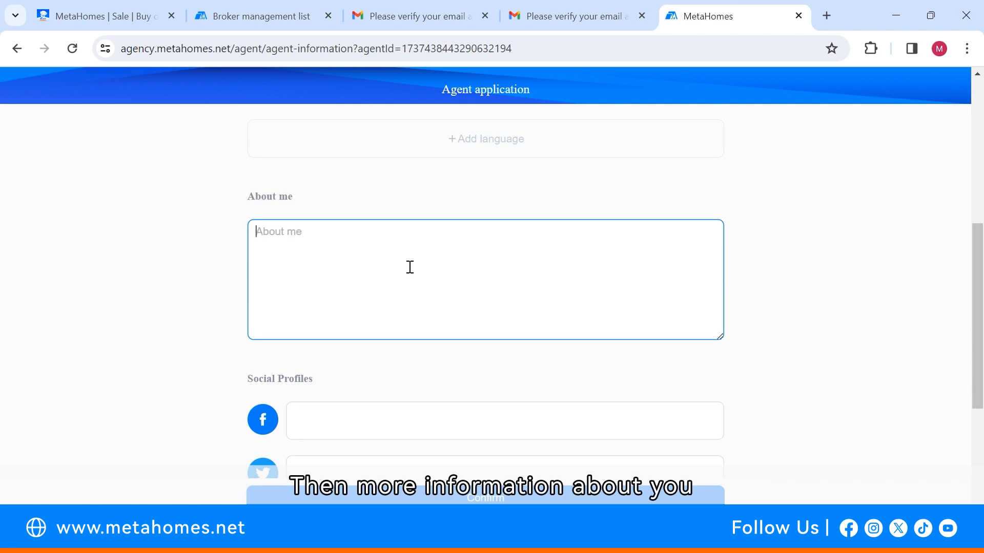
pyautogui.write('A real estate agent')
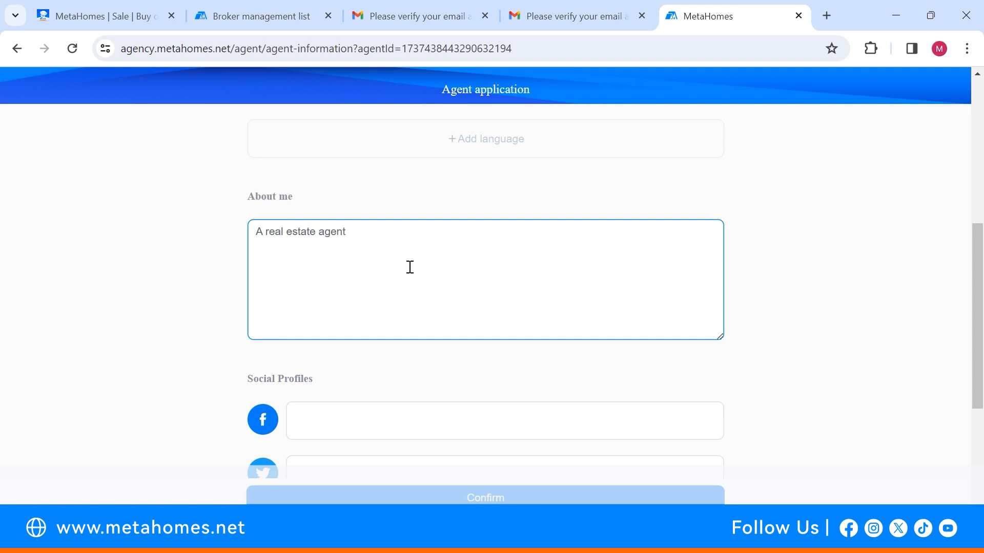
pyautogui.scroll(-5, 405, 277)
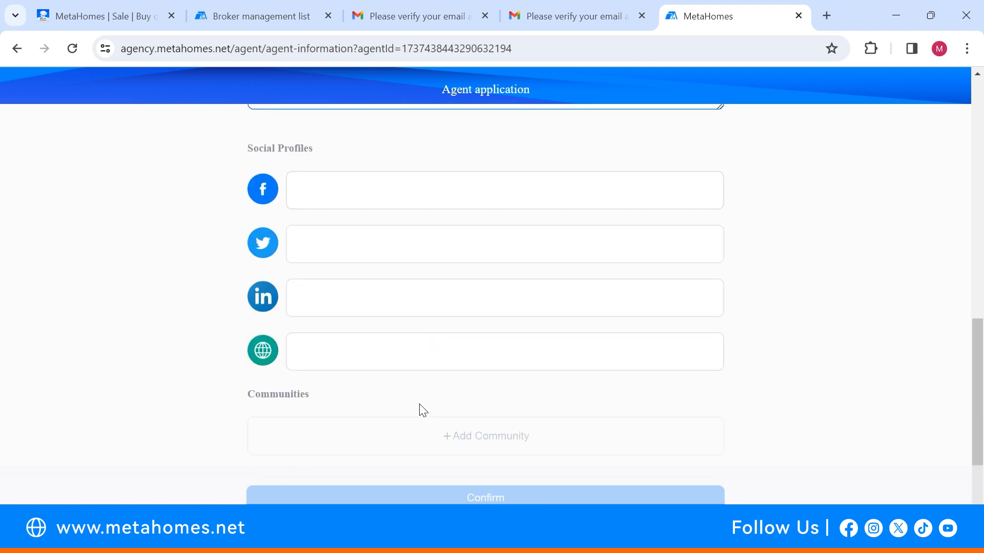
pyautogui.click(510, 499)
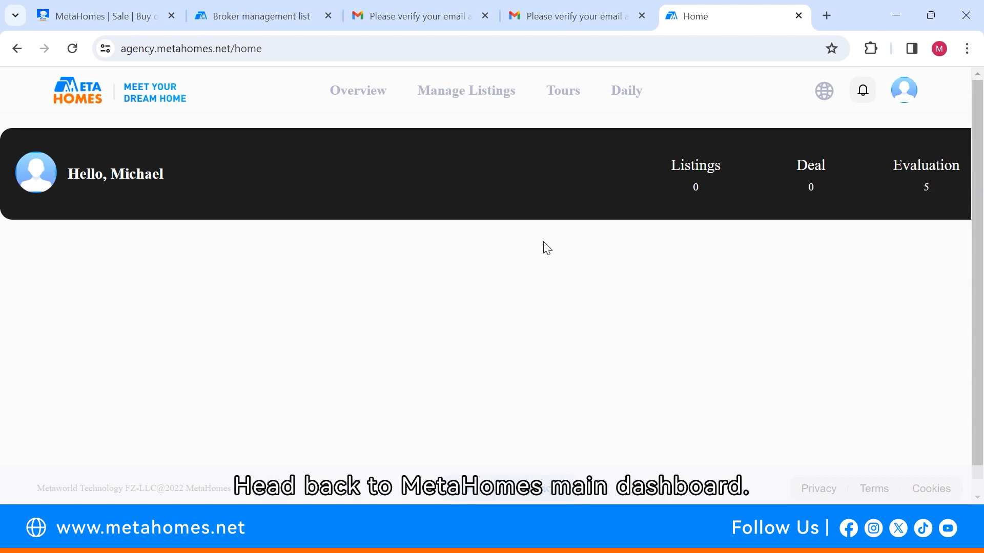
# Open the Agent Center agency dashboard and select the new agent's card under My Team
pyautogui.click(122, 15)
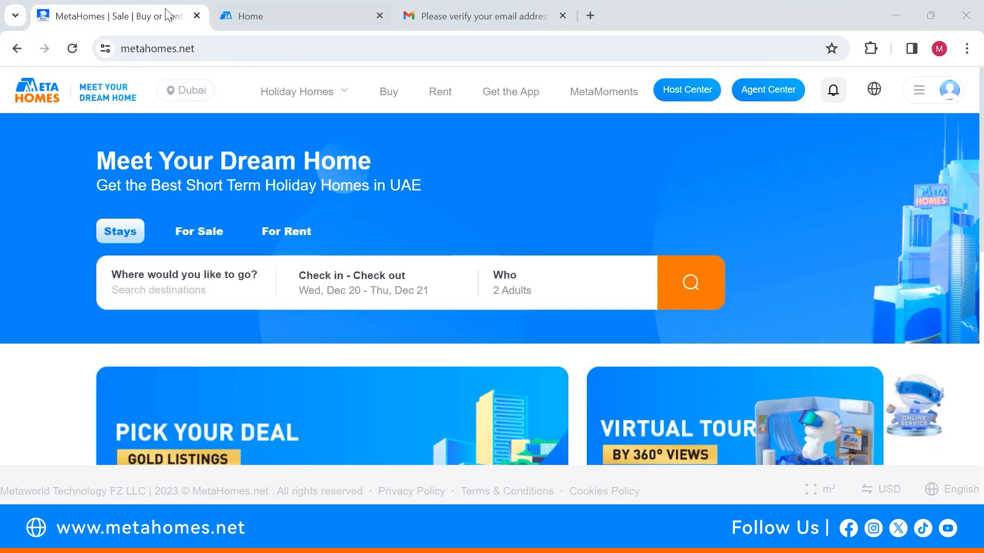
pyautogui.click(773, 97)
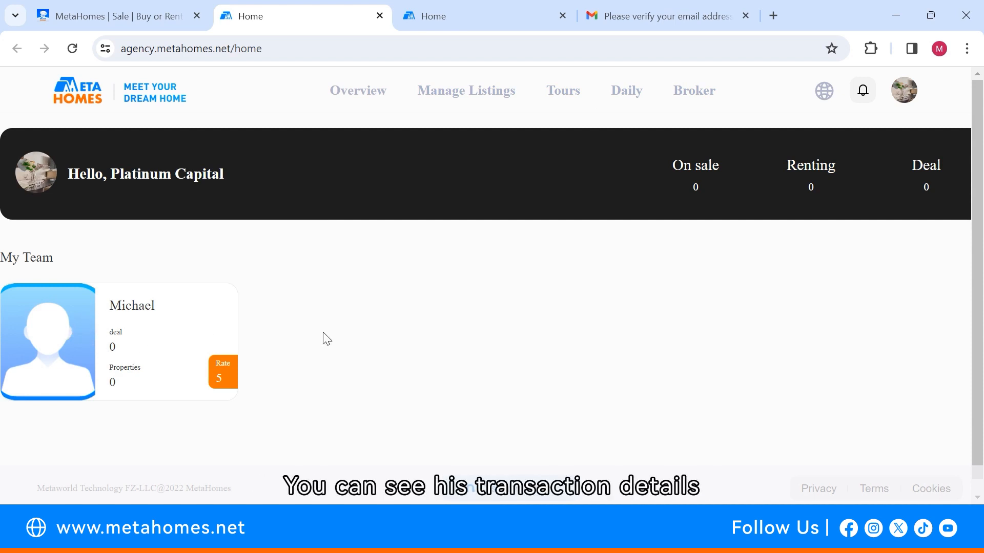
pyautogui.click(76, 337)
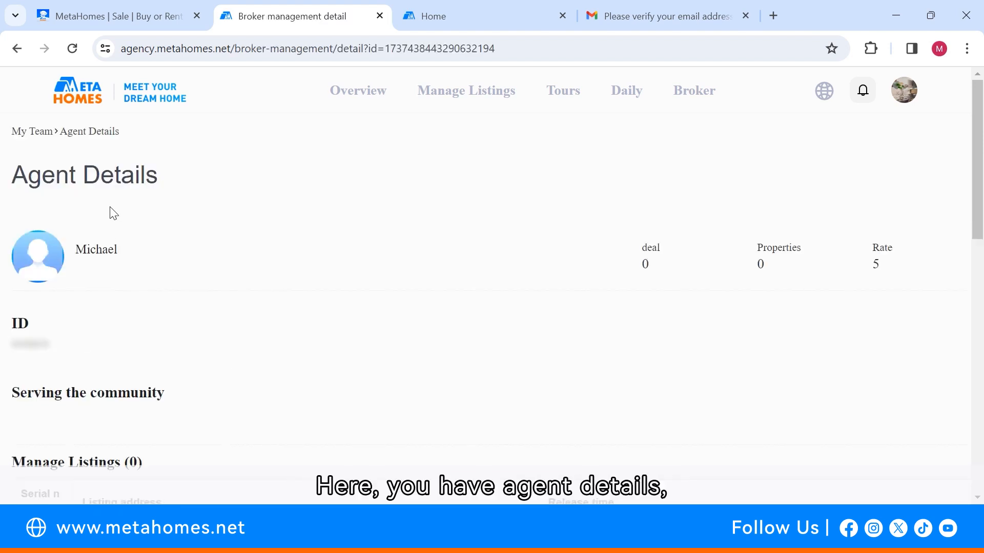
# Scroll through the agent's ID, listings, transactions and 2023-12 work performance, then back up
pyautogui.scroll(-3, 122, 188)
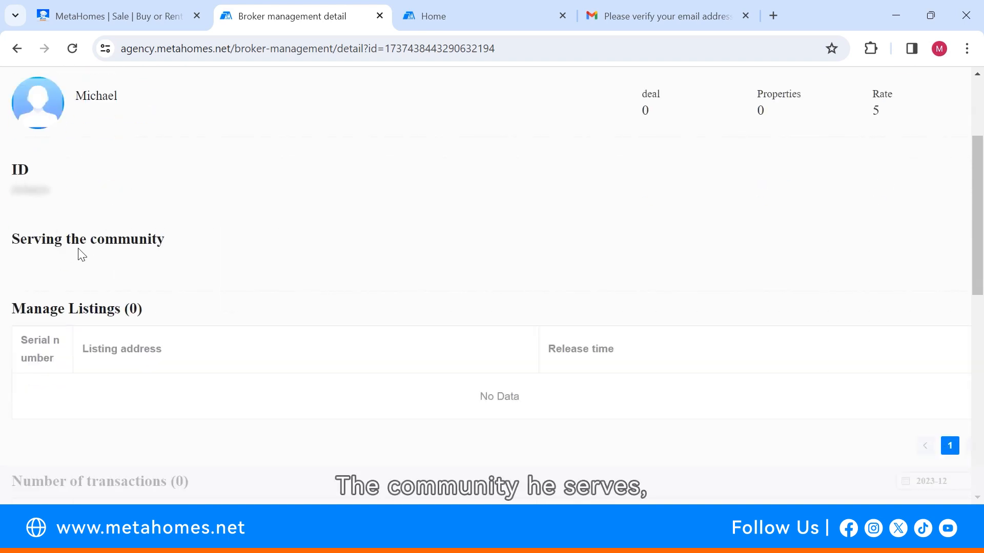
pyautogui.scroll(-2, 99, 285)
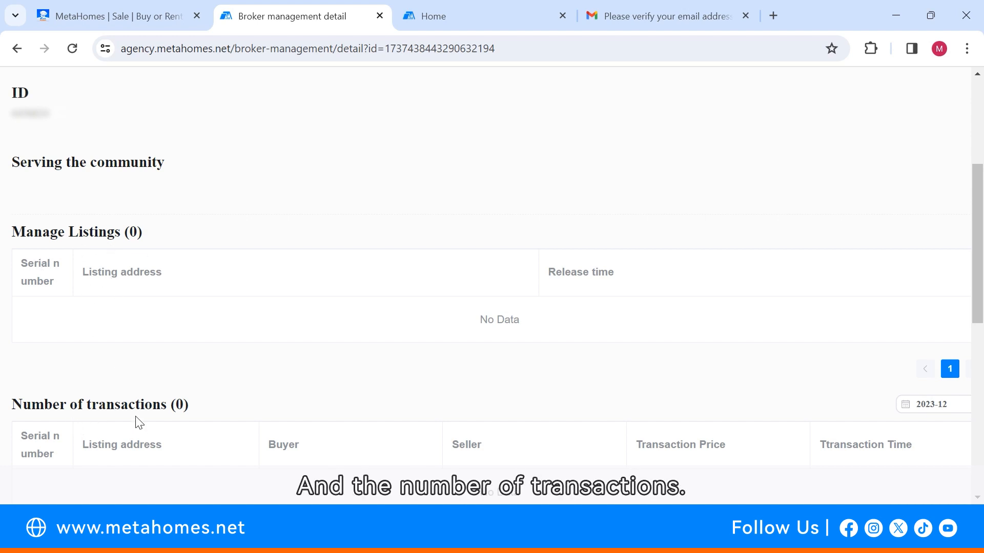
pyautogui.scroll(-3, 132, 416)
pyautogui.scroll(-3, 231, 286)
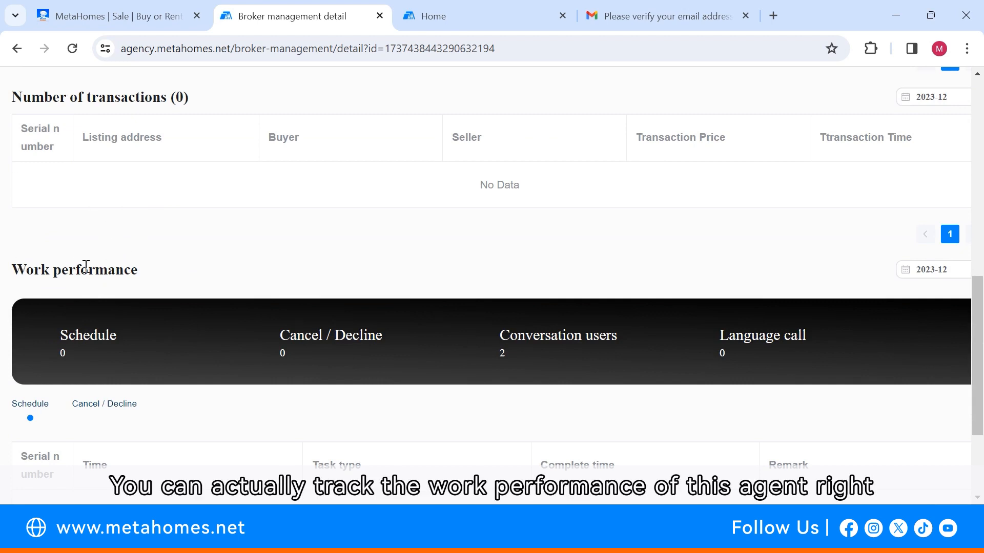
pyautogui.scroll(-3, 271, 333)
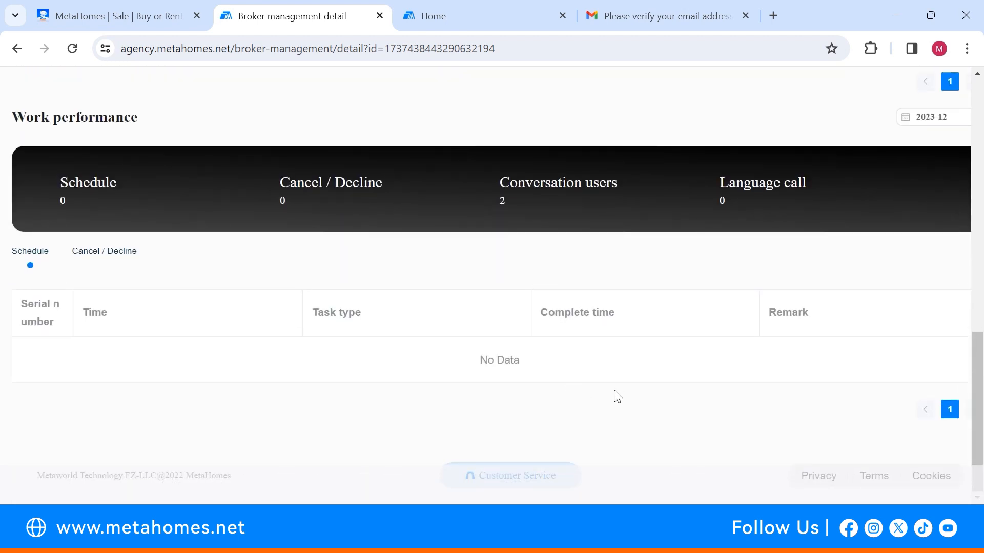
pyautogui.scroll(15, 617, 397)
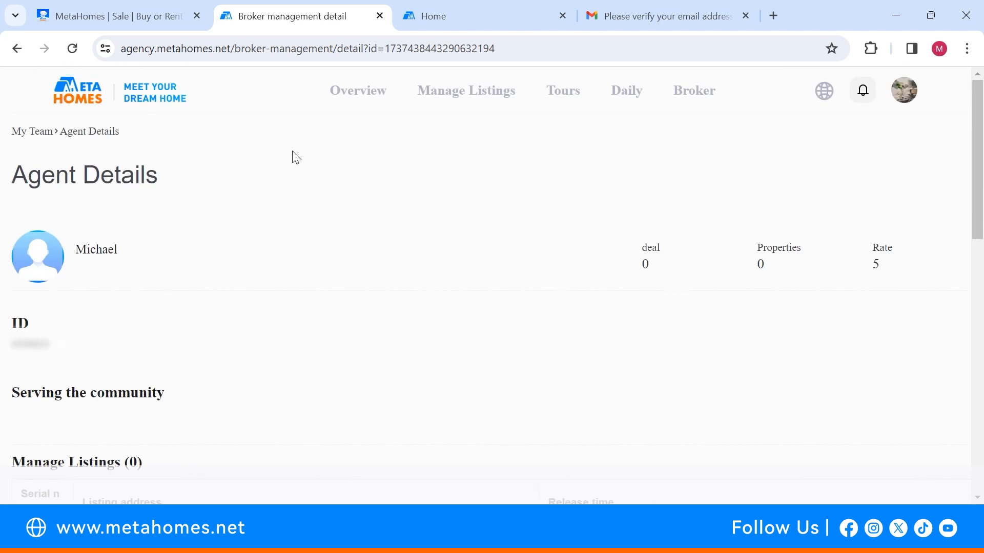
# Open the Broker team list and choose Remove Broker from the new agent's card menu
pyautogui.click(701, 96)
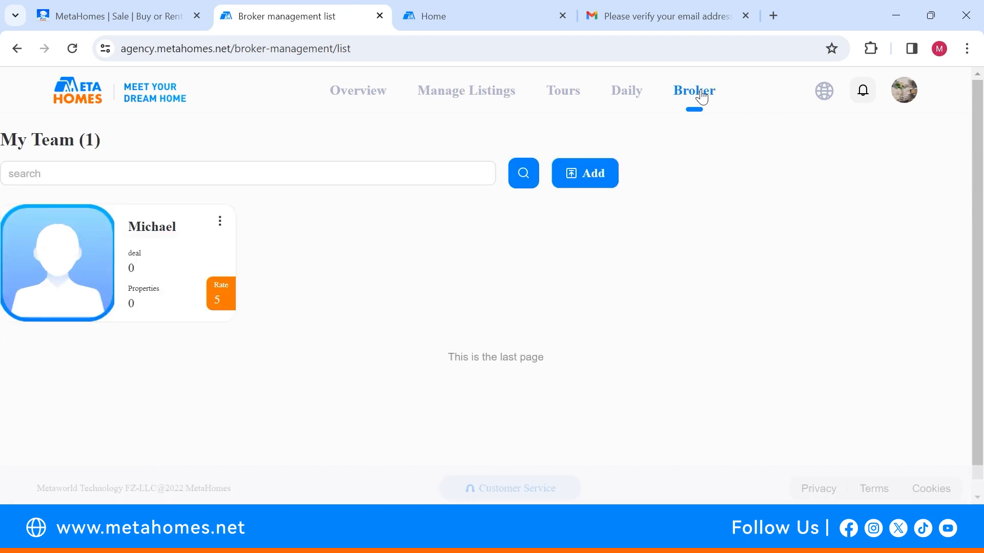
pyautogui.click(221, 222)
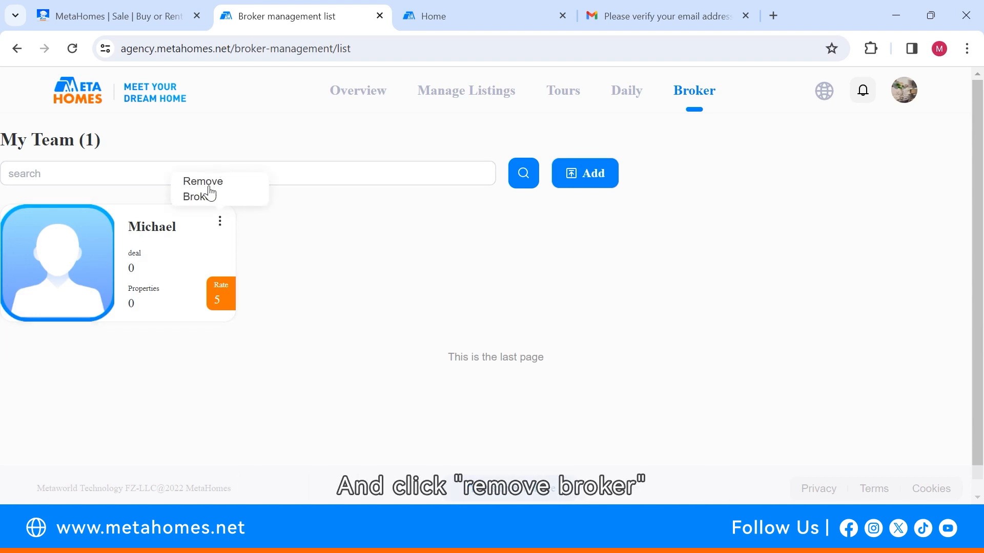
pyautogui.click(426, 249)
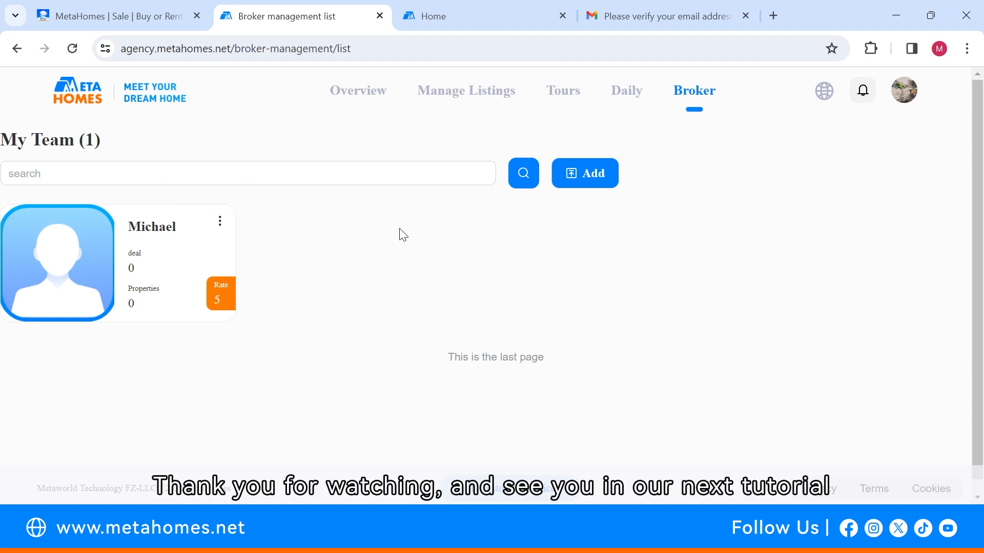